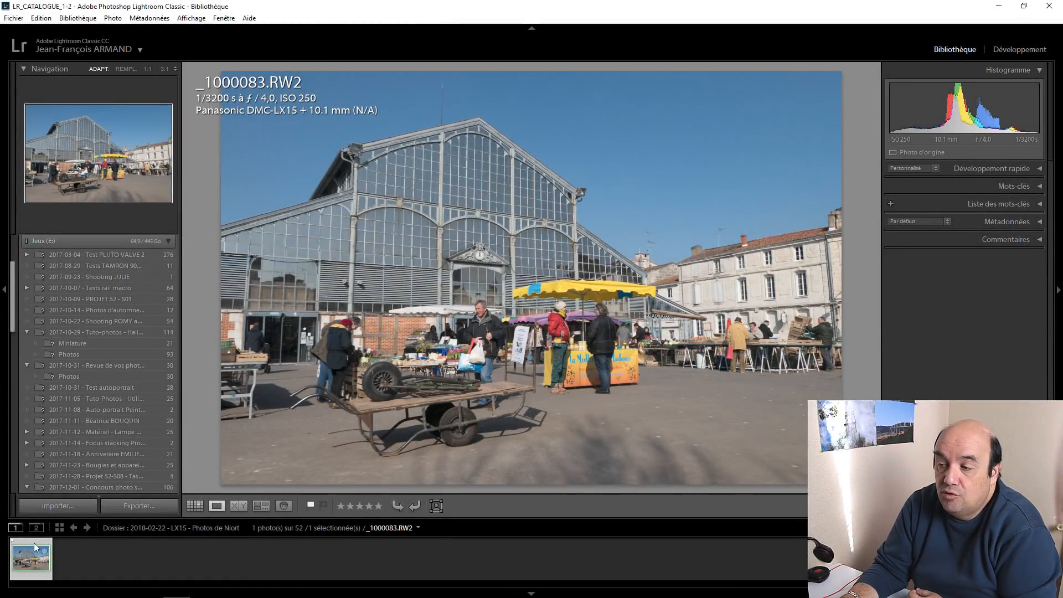
Step: Open the market hall photo for developing and enable chromatic aberration removal and lens profile correction
{"action": "left_click", "coordinate": [1019, 49]}
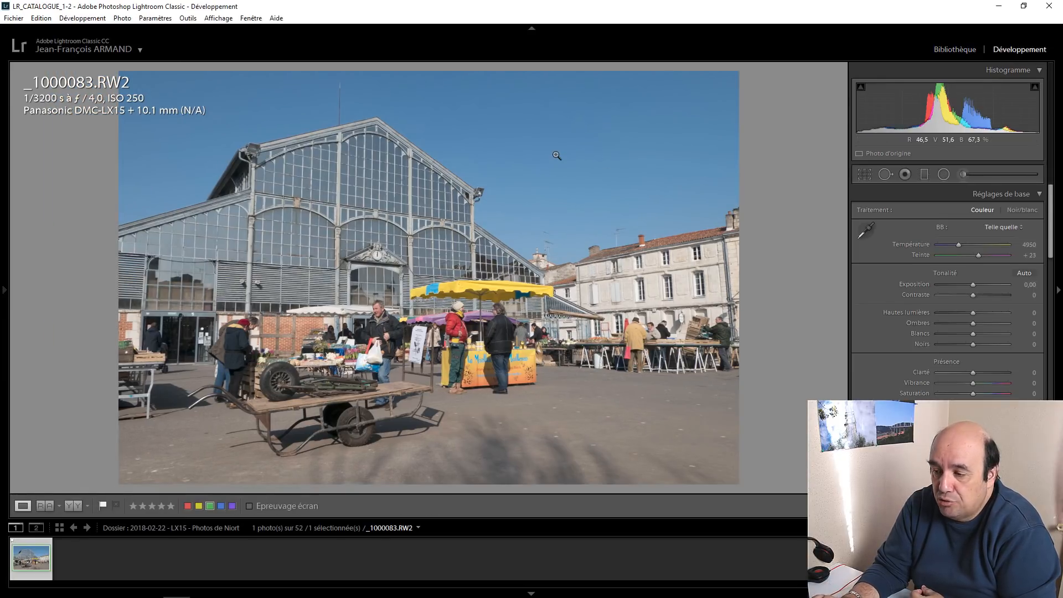
{"action": "scroll", "coordinate": [897, 312], "scroll_direction": "down", "scroll_amount": 10}
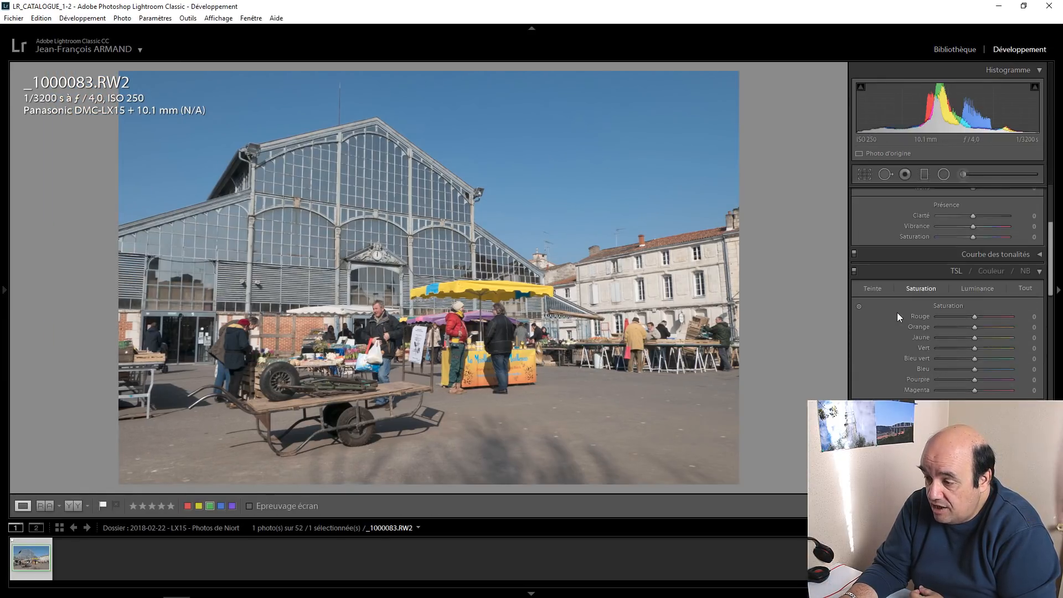
{"action": "scroll", "coordinate": [896, 313], "scroll_direction": "down", "scroll_amount": 3}
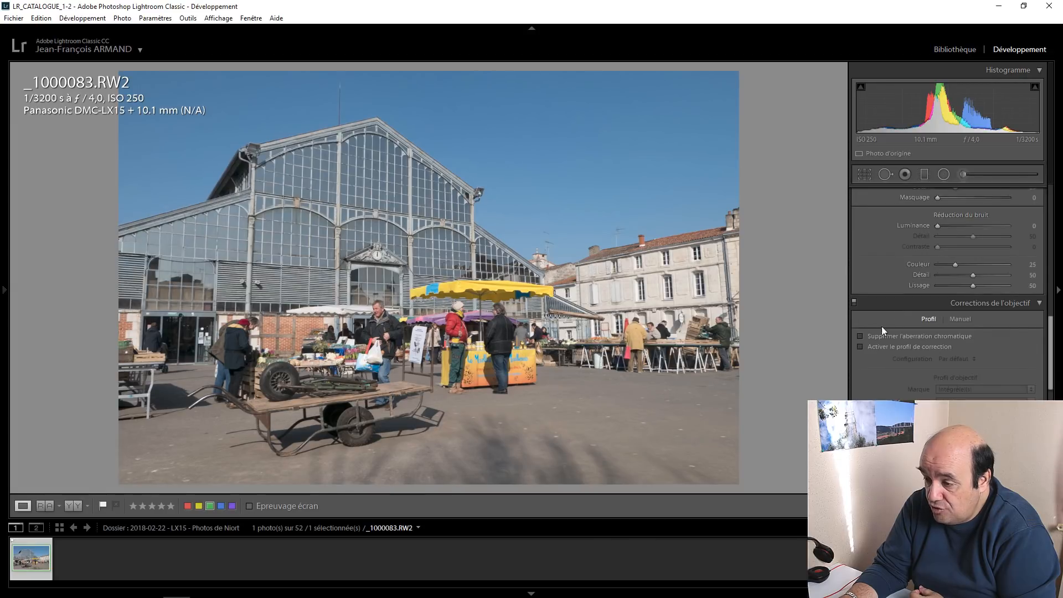
{"action": "left_click", "coordinate": [861, 347]}
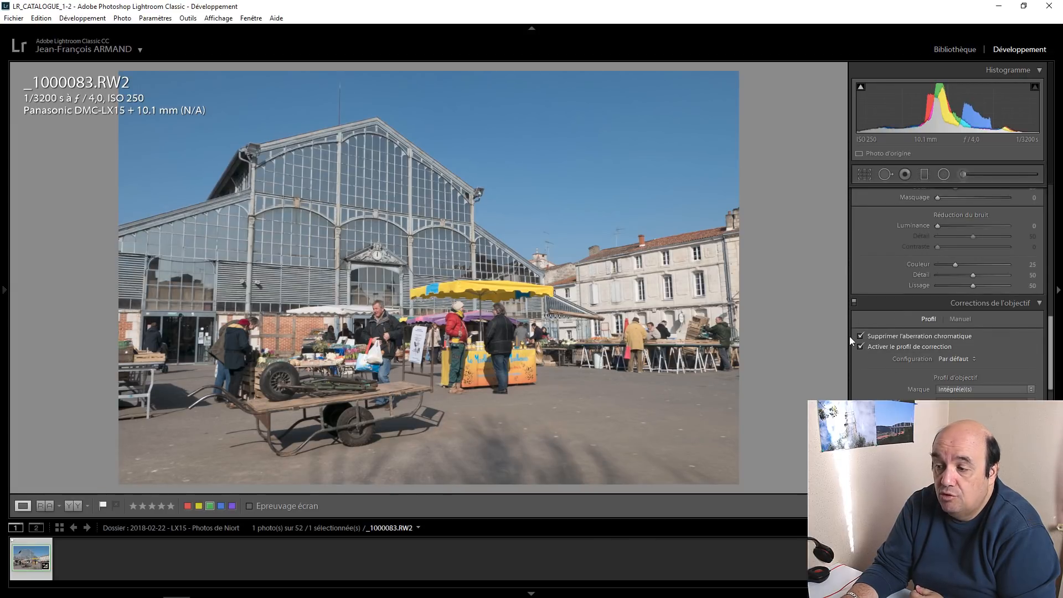
Step: Turn on soft proofing for the photo and create a proof copy of it
{"action": "scroll", "coordinate": [947, 293], "scroll_direction": "up", "scroll_amount": 10}
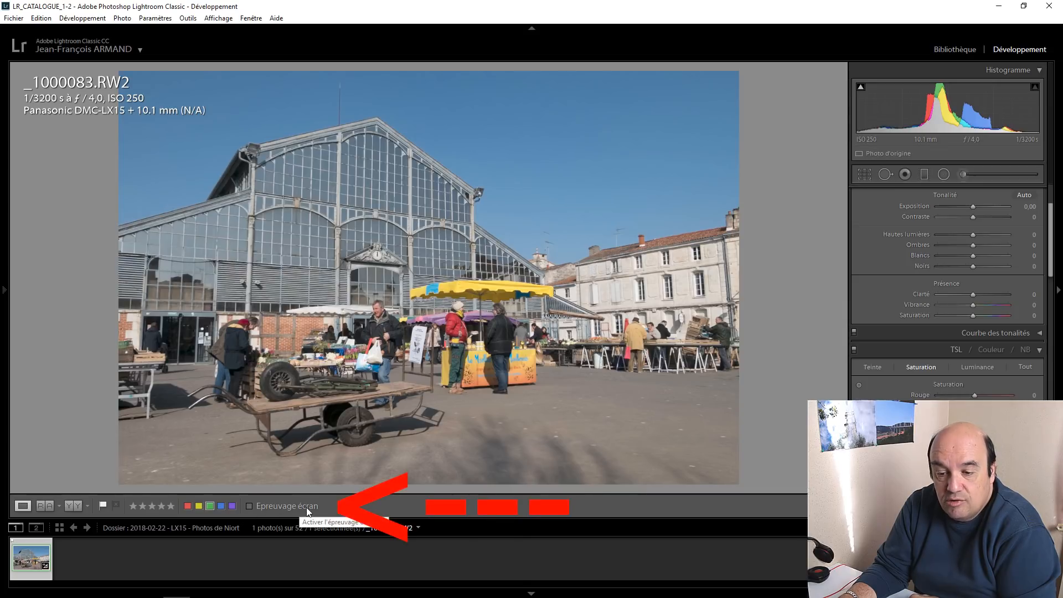
{"action": "left_click", "coordinate": [249, 507]}
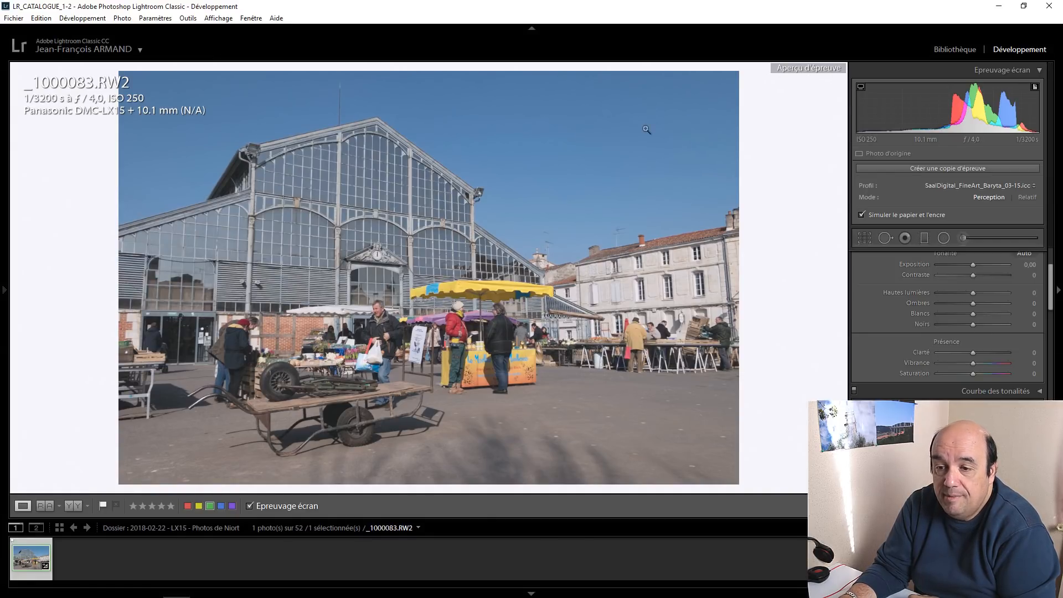
{"action": "left_click", "coordinate": [948, 169]}
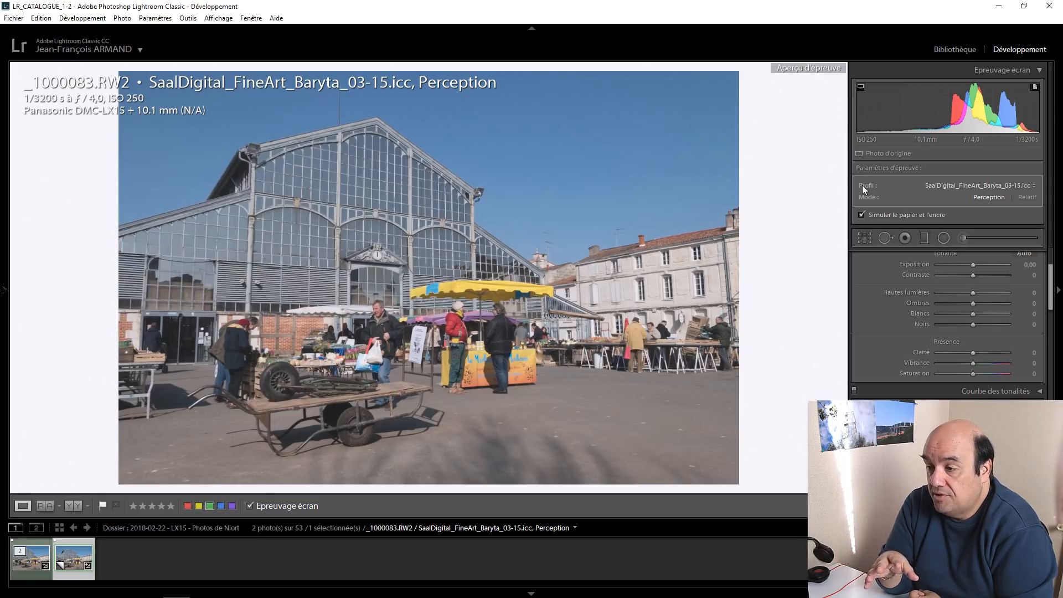
Step: Set the proof profile to SaalDigital_FineArt_Pearl.icc and the rendering intent to Relatif, comparing it with Perception
{"action": "left_click", "coordinate": [943, 184]}
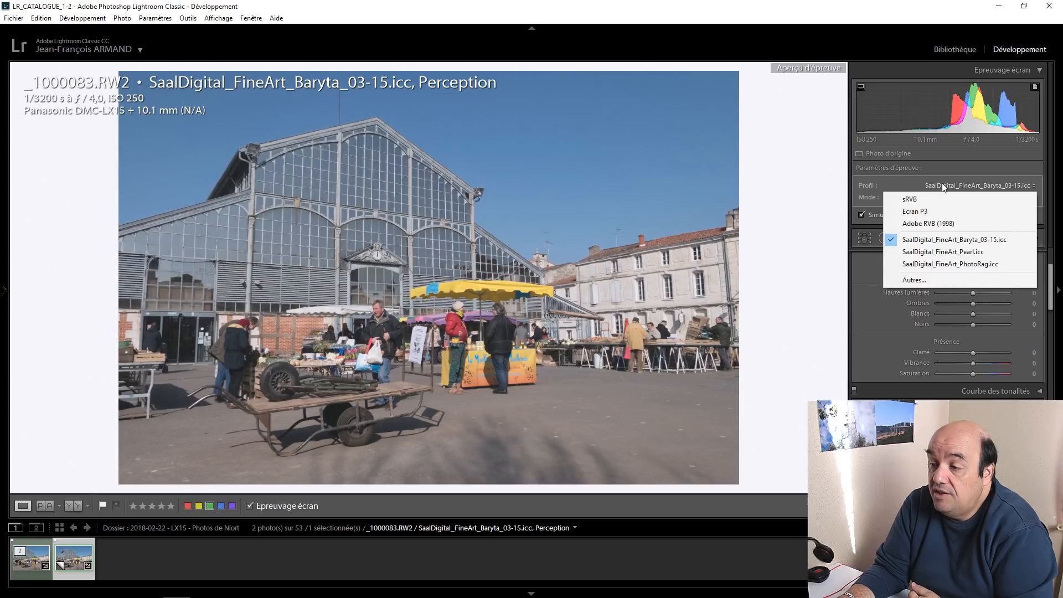
{"action": "left_click", "coordinate": [949, 252]}
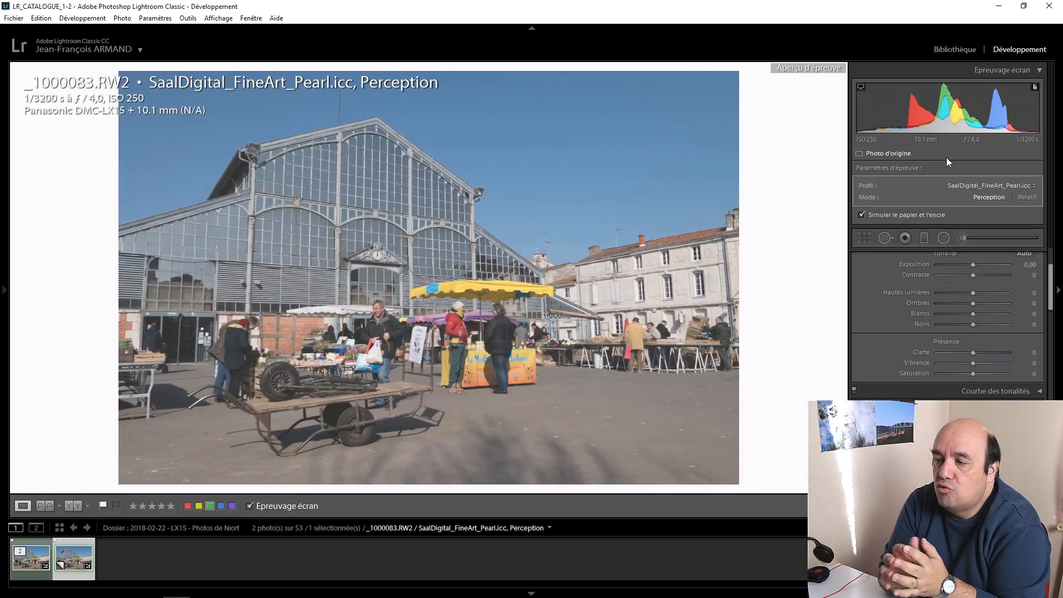
{"action": "left_click", "coordinate": [1022, 197]}
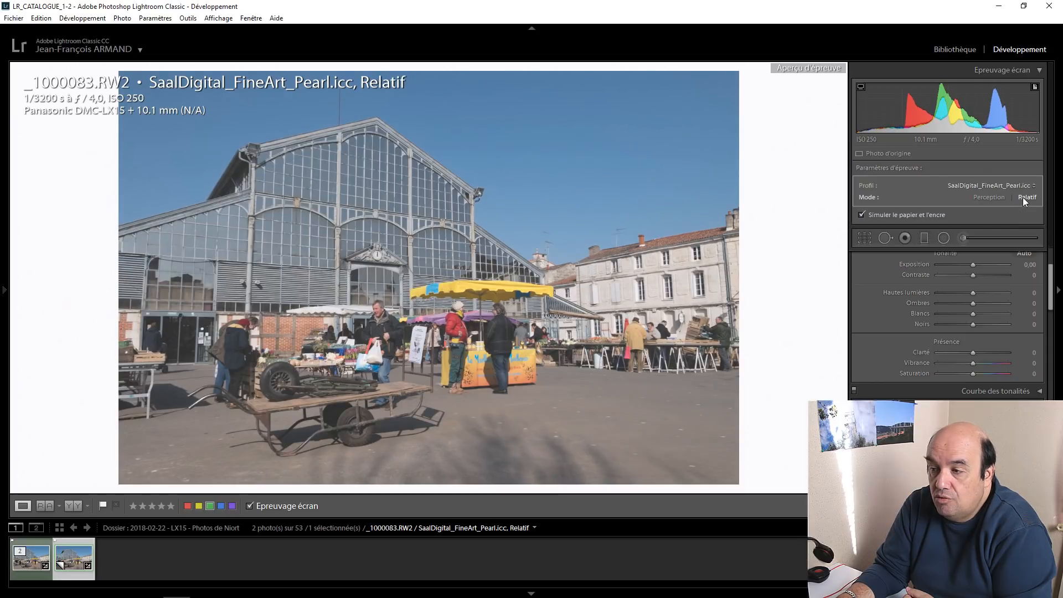
{"action": "left_click", "coordinate": [993, 197]}
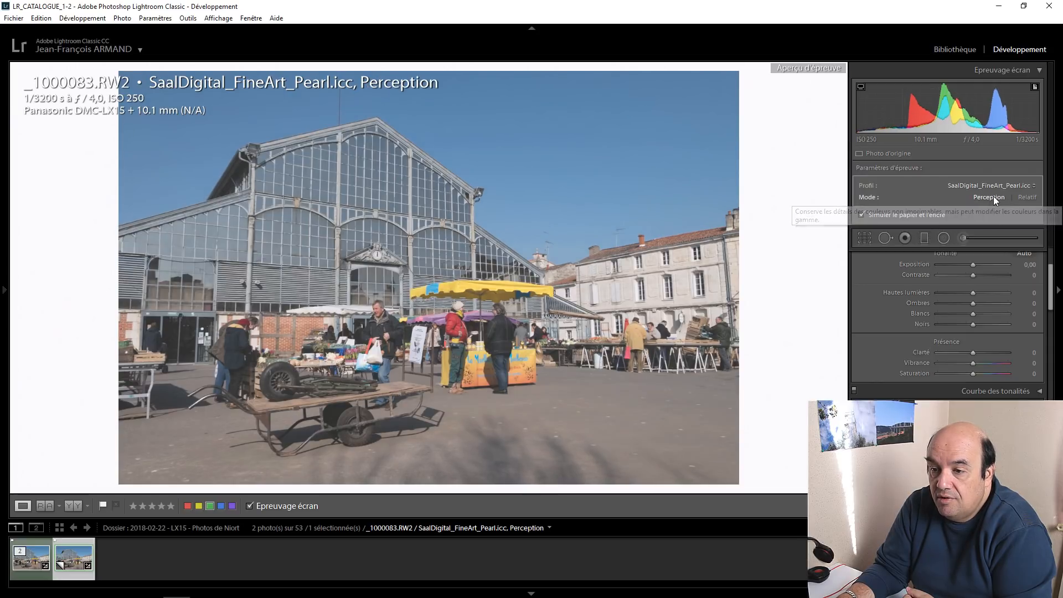
{"action": "left_click", "coordinate": [1025, 198]}
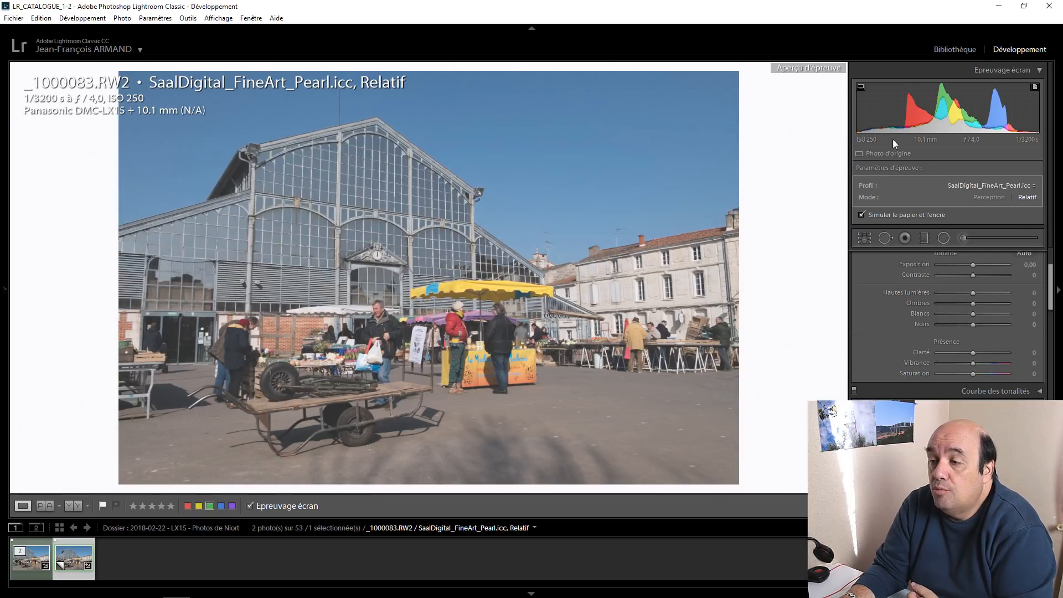
{"action": "left_click", "coordinate": [862, 89]}
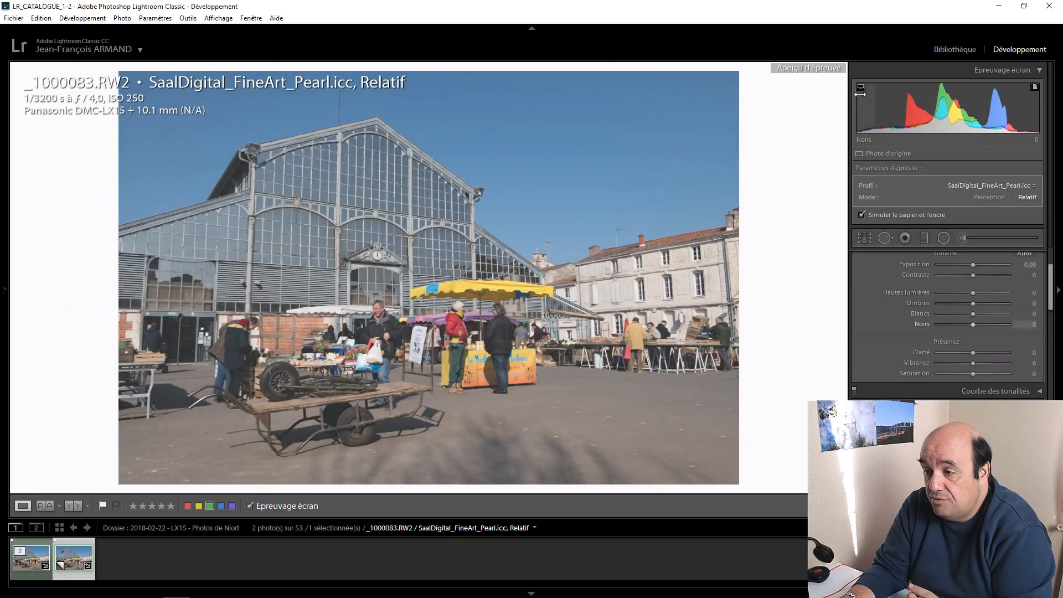
{"action": "mouse_move", "coordinate": [861, 92]}
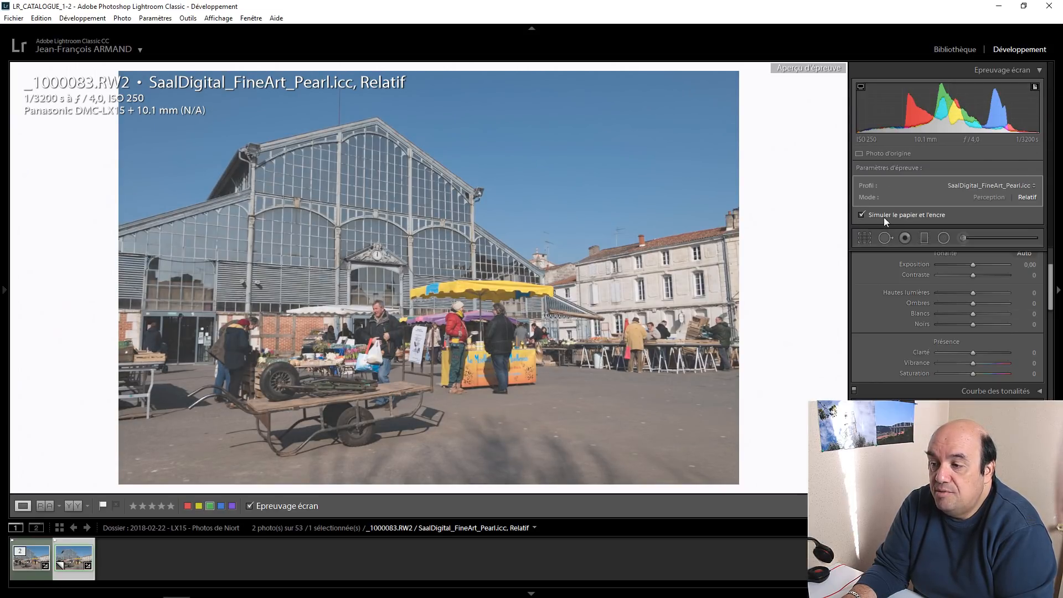
Step: Compare the proof with and without paper and ink simulation, leaving the simulation enabled
{"action": "left_click", "coordinate": [862, 214]}
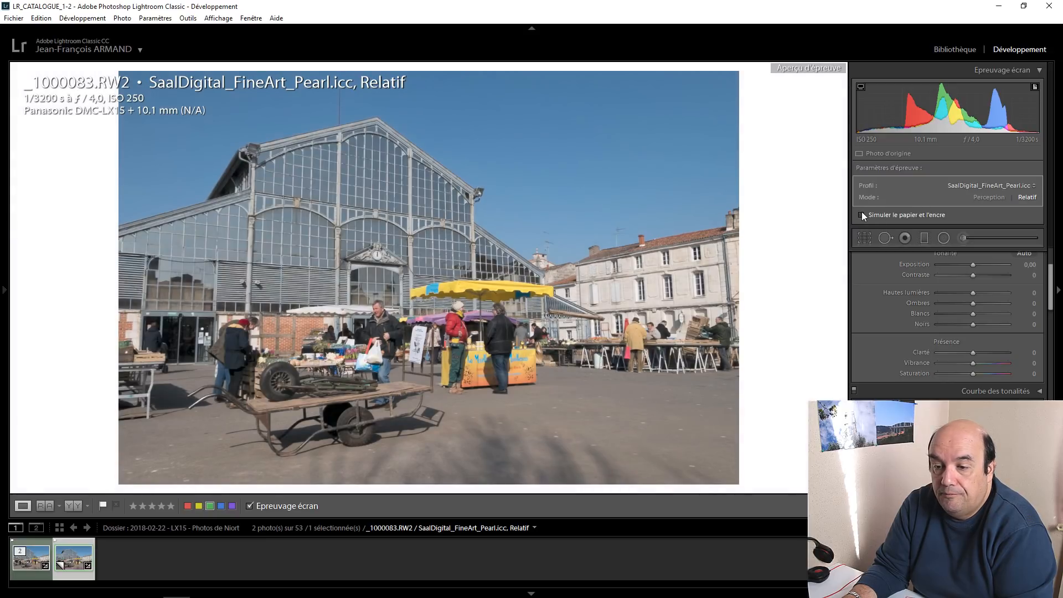
{"action": "left_click", "coordinate": [862, 214]}
{"action": "left_click", "coordinate": [862, 215]}
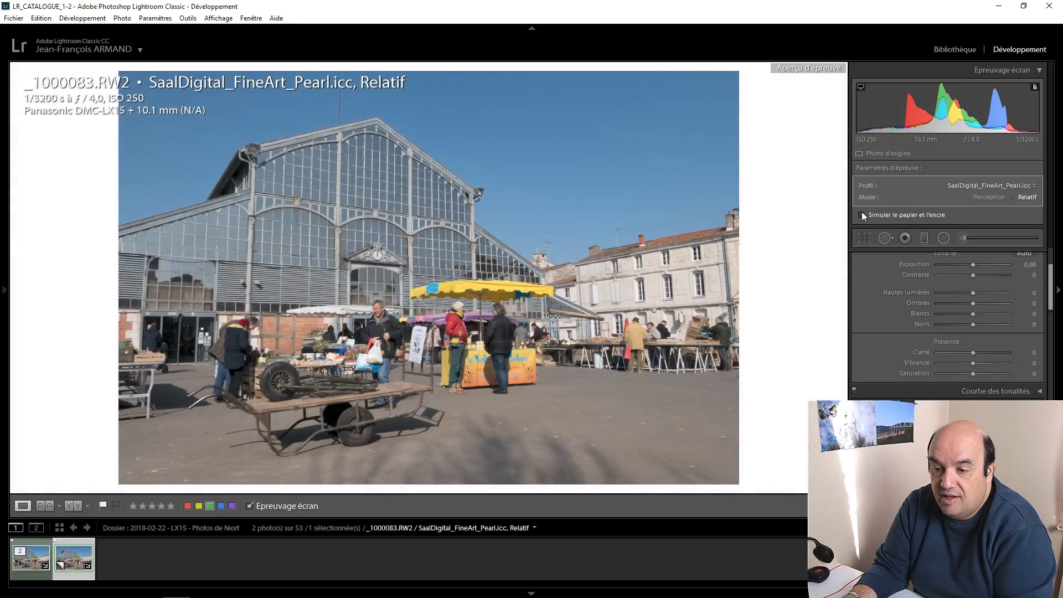
{"action": "left_click", "coordinate": [862, 215]}
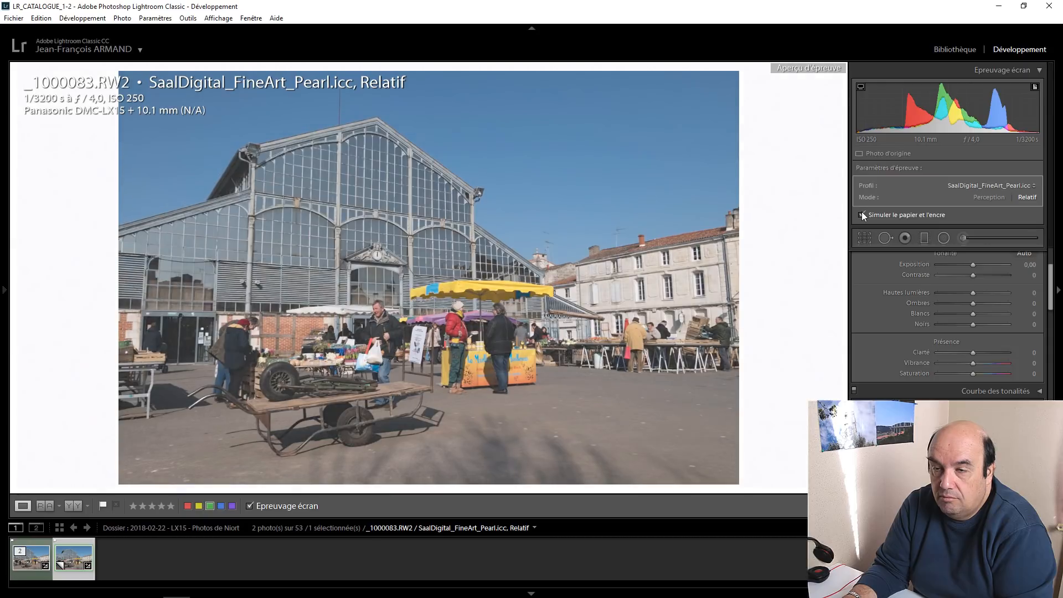
{"action": "left_click", "coordinate": [861, 215]}
{"action": "left_click", "coordinate": [861, 215]}
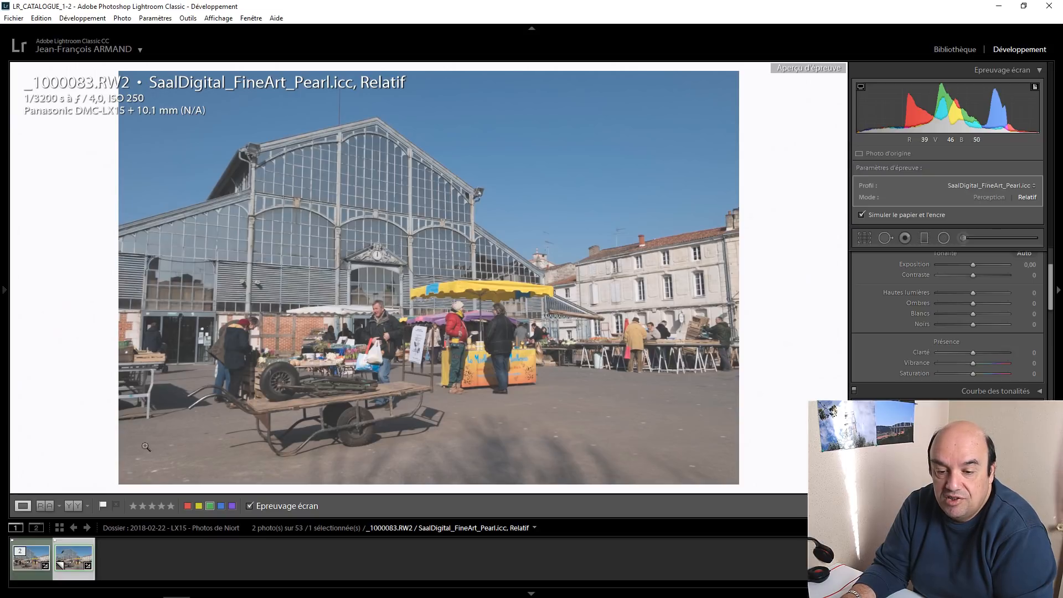
Step: Show the current state and the proof side by side and compare the pavement and the woman in the red jacket
{"action": "left_click", "coordinate": [72, 504]}
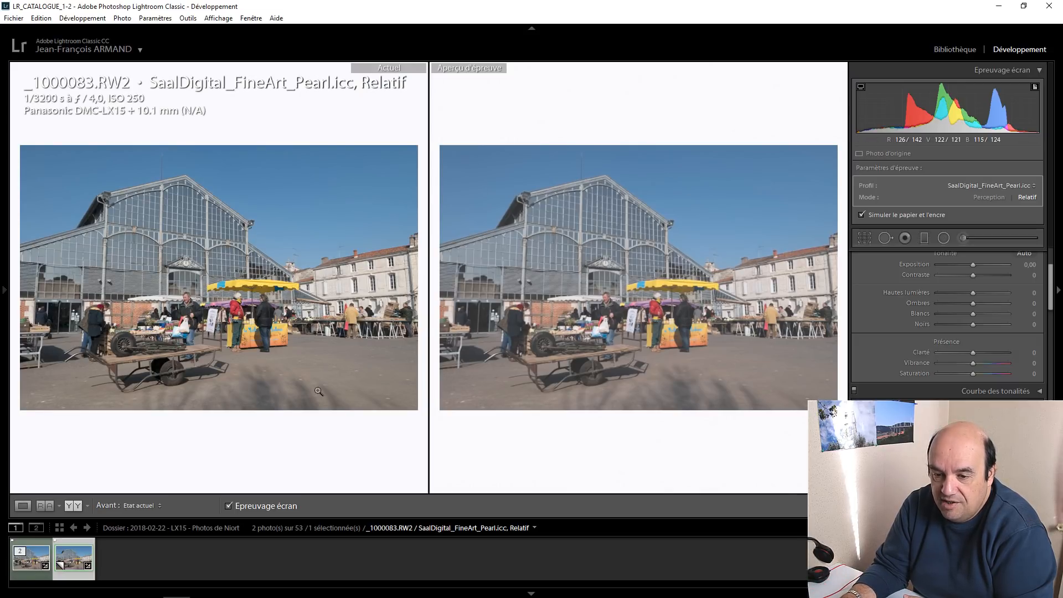
{"action": "left_click", "coordinate": [282, 386]}
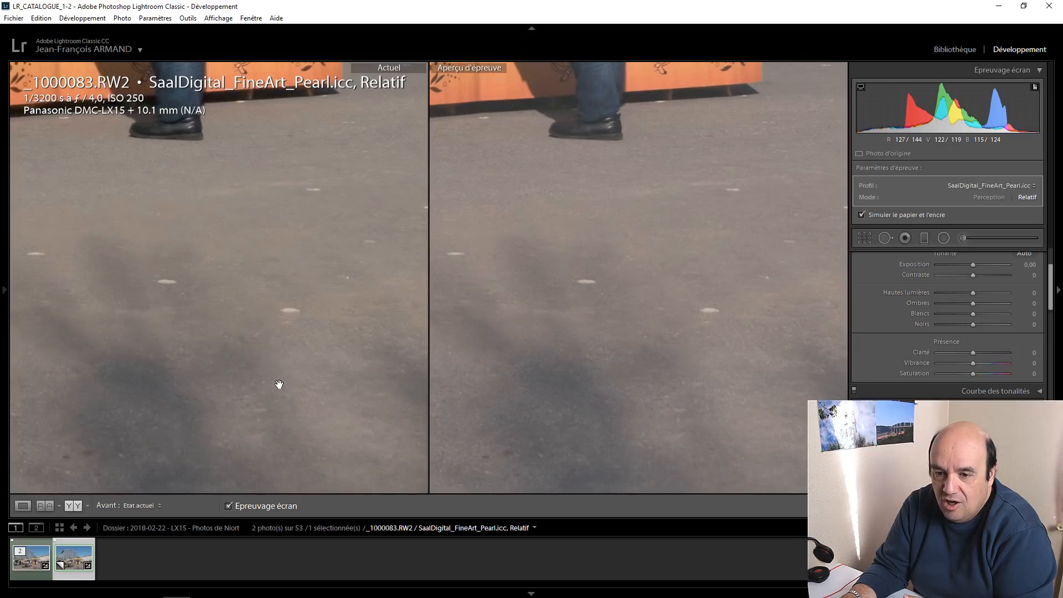
{"action": "left_click_drag", "start_coordinate": [257, 306], "coordinate": [308, 297]}
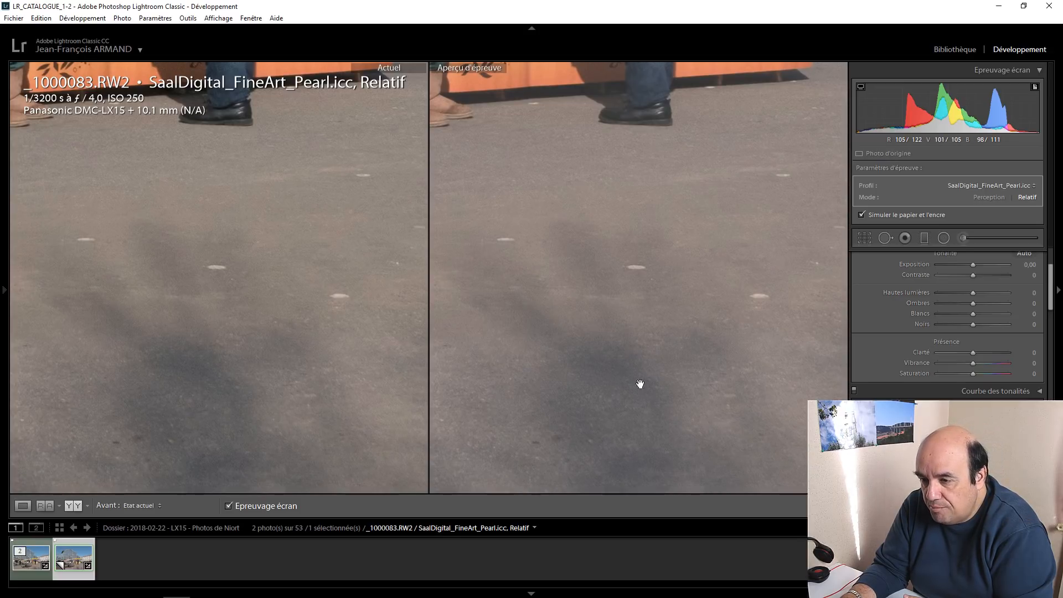
{"action": "left_click_drag", "start_coordinate": [612, 226], "coordinate": [686, 513]}
{"action": "left_click_drag", "start_coordinate": [482, 273], "coordinate": [662, 447]}
{"action": "left_click_drag", "start_coordinate": [304, 343], "coordinate": [298, 311]}
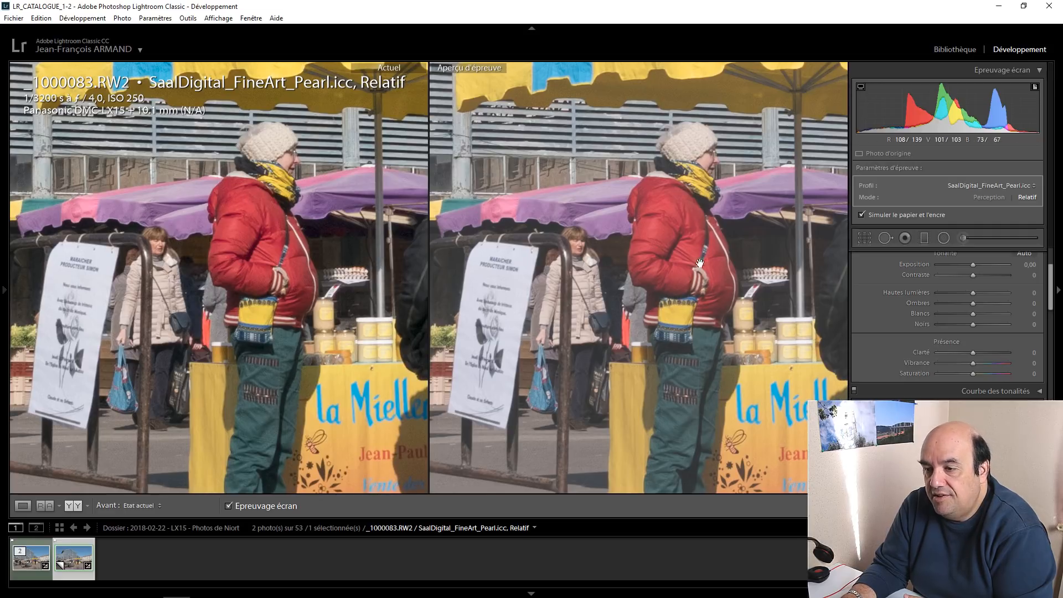
{"action": "left_click_drag", "start_coordinate": [582, 281], "coordinate": [540, 418]}
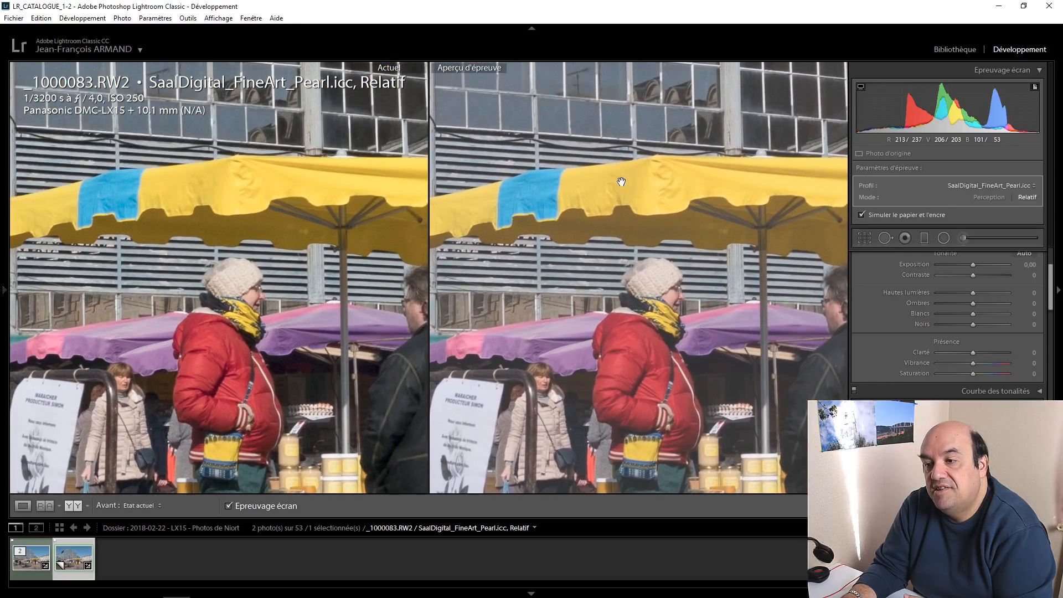
Step: Compare the yellow awning, glass facade, stone buildings, honey stall and pavement between the current state and the proof
{"action": "left_click_drag", "start_coordinate": [685, 185], "coordinate": [629, 423]}
{"action": "left_click_drag", "start_coordinate": [622, 235], "coordinate": [598, 569]}
{"action": "left_click_drag", "start_coordinate": [588, 214], "coordinate": [619, 204]}
{"action": "left_click_drag", "start_coordinate": [479, 257], "coordinate": [592, 148]}
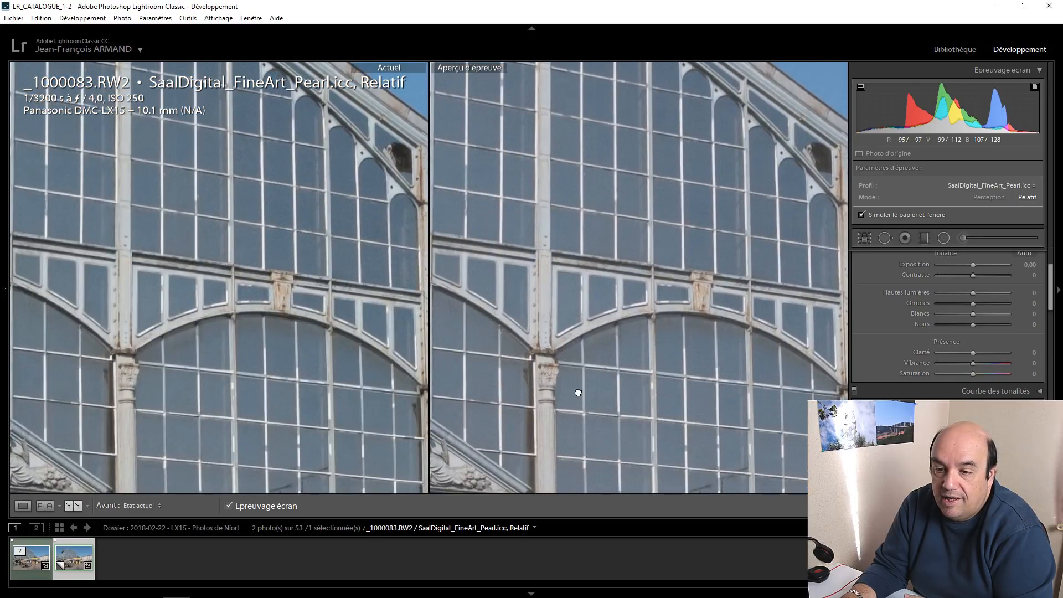
{"action": "left_click_drag", "start_coordinate": [577, 392], "coordinate": [349, 291]}
{"action": "left_click_drag", "start_coordinate": [653, 377], "coordinate": [449, 180]}
{"action": "left_click_drag", "start_coordinate": [676, 300], "coordinate": [456, 311]}
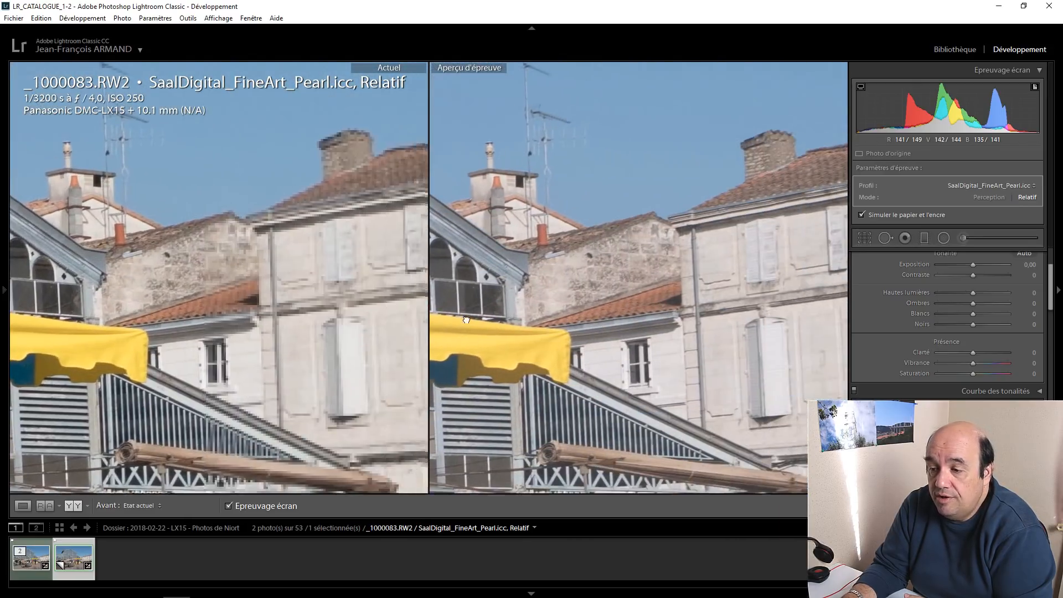
{"action": "left_click_drag", "start_coordinate": [684, 344], "coordinate": [634, 278]}
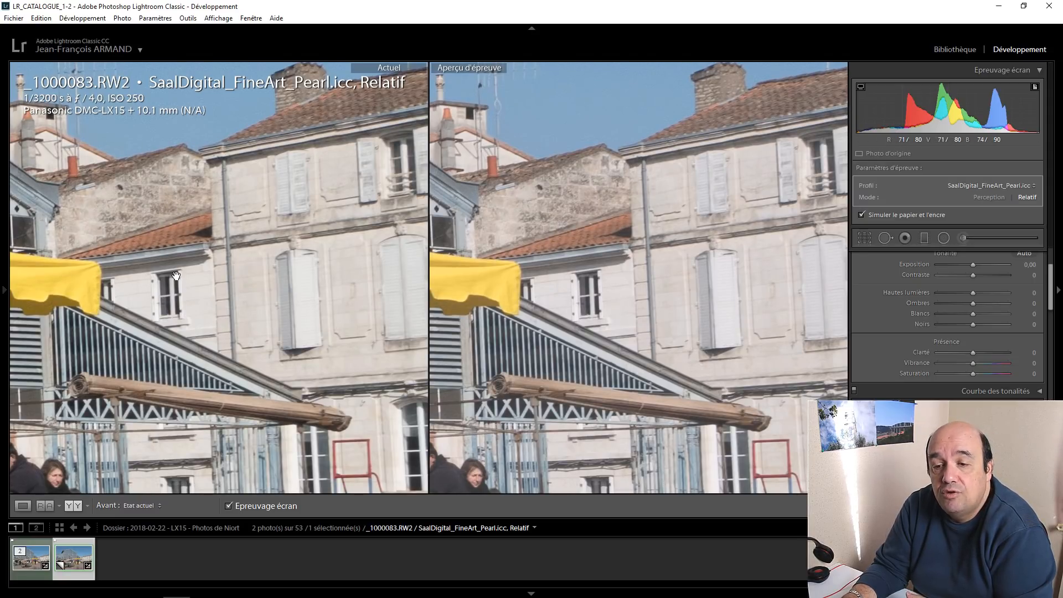
{"action": "left_click", "coordinate": [247, 333]}
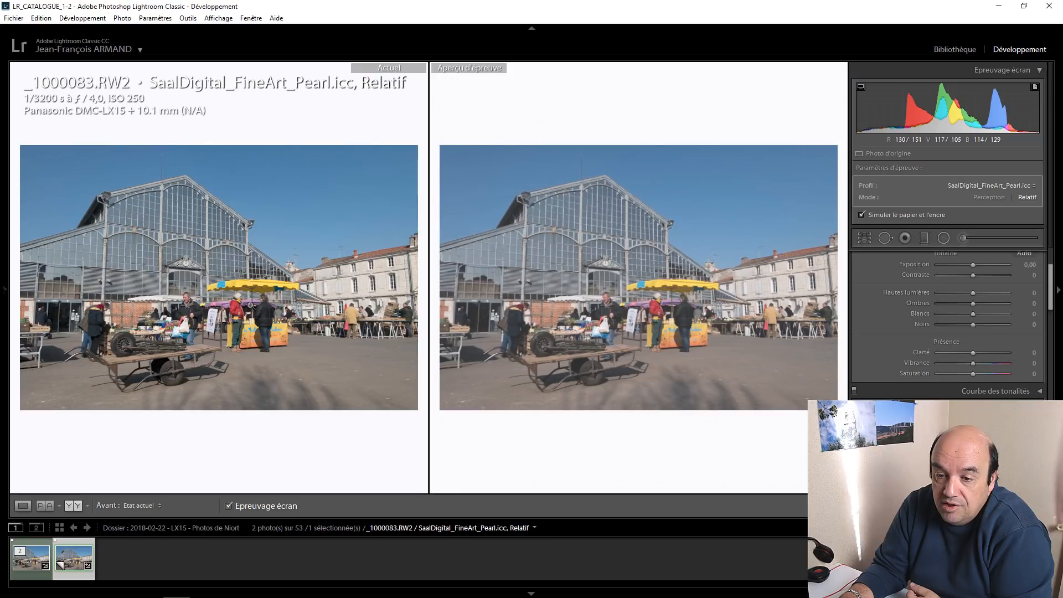
{"action": "left_click", "coordinate": [250, 305]}
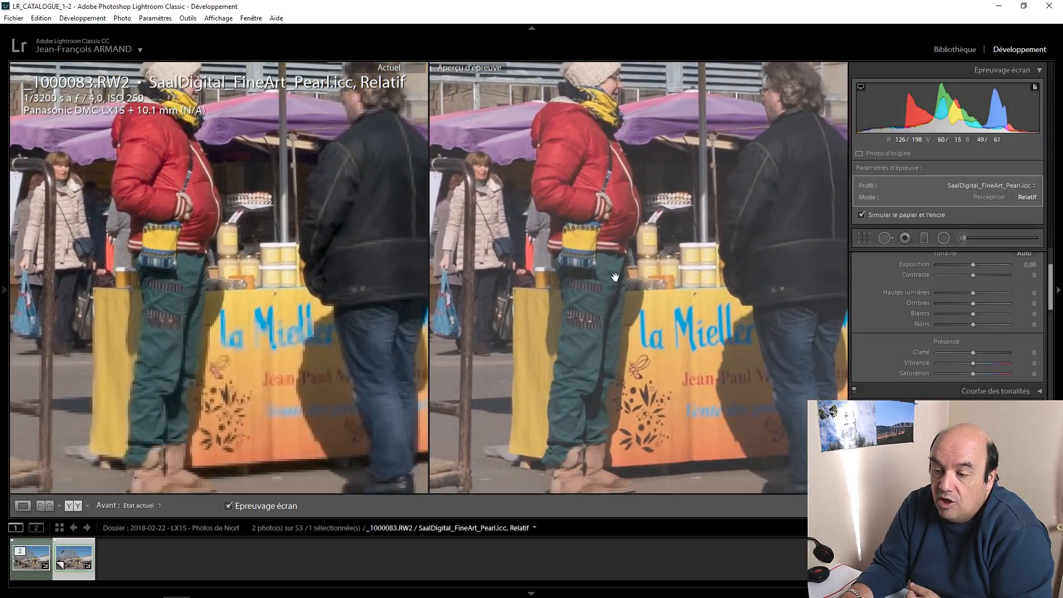
{"action": "left_click_drag", "start_coordinate": [615, 276], "coordinate": [623, 8]}
{"action": "left_click_drag", "start_coordinate": [697, 320], "coordinate": [643, 147]}
{"action": "left_click_drag", "start_coordinate": [616, 237], "coordinate": [637, 239]}
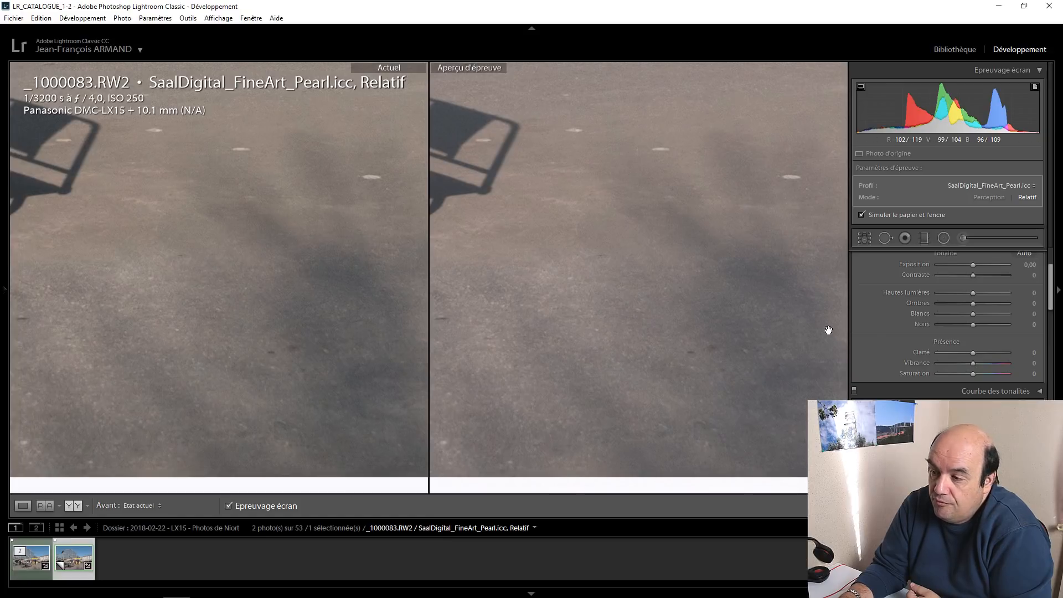
Step: Try lower white-balance Tint values on the proof copy and restore the starting tint
{"action": "scroll", "coordinate": [886, 314], "scroll_direction": "up", "scroll_amount": 3}
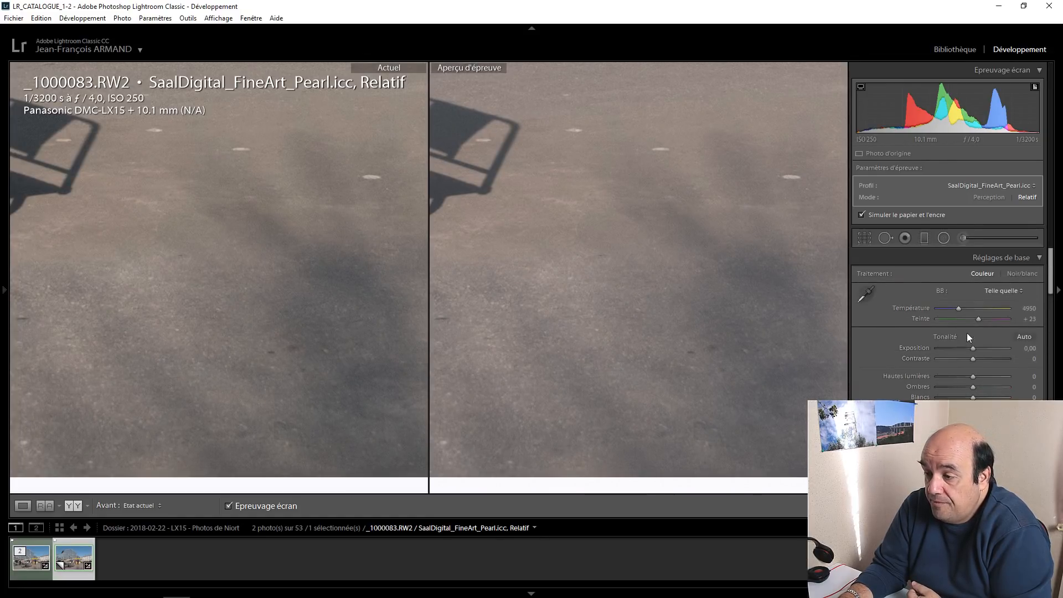
{"action": "left_click_drag", "start_coordinate": [979, 321], "coordinate": [979, 321]}
{"action": "key", "text": "Down"}
{"action": "key", "text": "Down"}
{"action": "key", "text": "Down"}
{"action": "key", "text": "Down"}
{"action": "key", "text": "Down"}
{"action": "key", "text": "Down"}
{"action": "key", "text": "Down"}
{"action": "key", "text": "Down"}
{"action": "key", "text": "Down"}
{"action": "key", "text": "Down"}
{"action": "key", "text": "Up"}
{"action": "key", "text": "Up"}
{"action": "key", "text": "Up"}
{"action": "key", "text": "Up"}
{"action": "key", "text": "Up"}
{"action": "key", "text": "Up"}
{"action": "key", "text": "Up"}
{"action": "key", "text": "Up"}
{"action": "key", "text": "Up"}
{"action": "key", "text": "Up"}
{"action": "key", "text": "Up"}
{"action": "key", "text": "Up"}
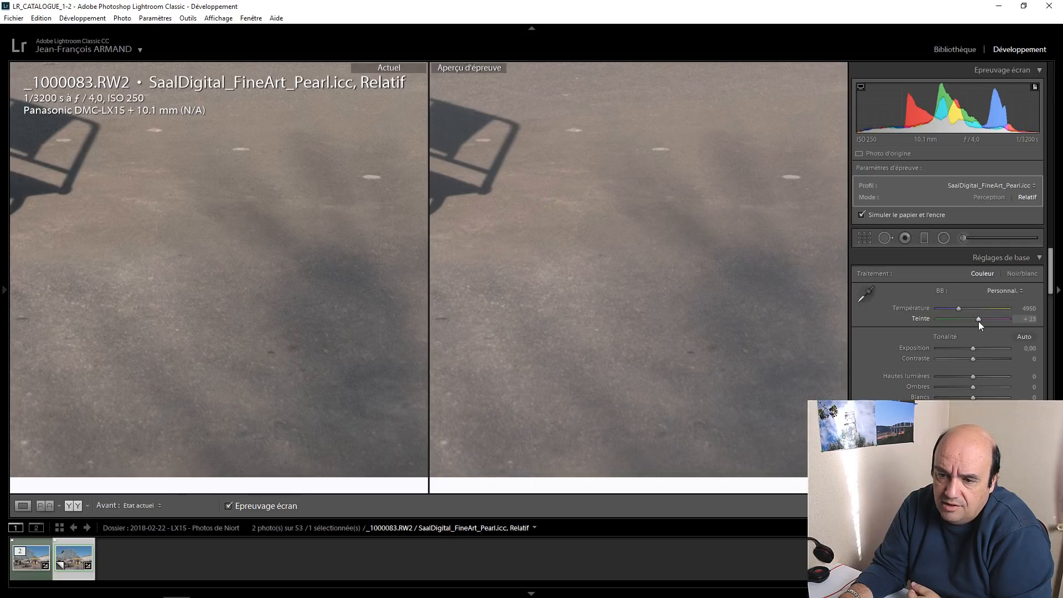
Step: Set the proof copy's white-balance Tint to +13, judging it against the pavement in the current state
{"action": "key", "text": "Down"}
{"action": "key", "text": "Down"}
{"action": "key", "text": "Down"}
{"action": "key", "text": "Down"}
{"action": "key", "text": "Down"}
{"action": "key", "text": "Down"}
{"action": "key", "text": "Down"}
{"action": "key", "text": "Down"}
{"action": "key", "text": "Down"}
{"action": "key", "text": "Down"}
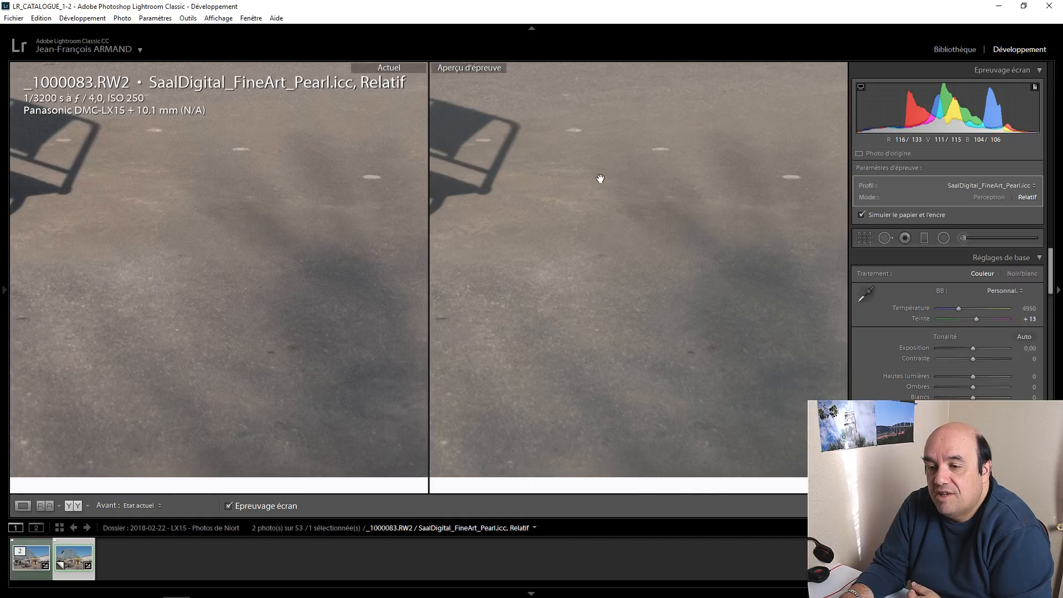
Step: Set the proof copy's Dehaze amount to +30, judging it on the market stall area
{"action": "left_click_drag", "start_coordinate": [600, 178], "coordinate": [686, 372]}
{"action": "left_click_drag", "start_coordinate": [564, 273], "coordinate": [526, 318]}
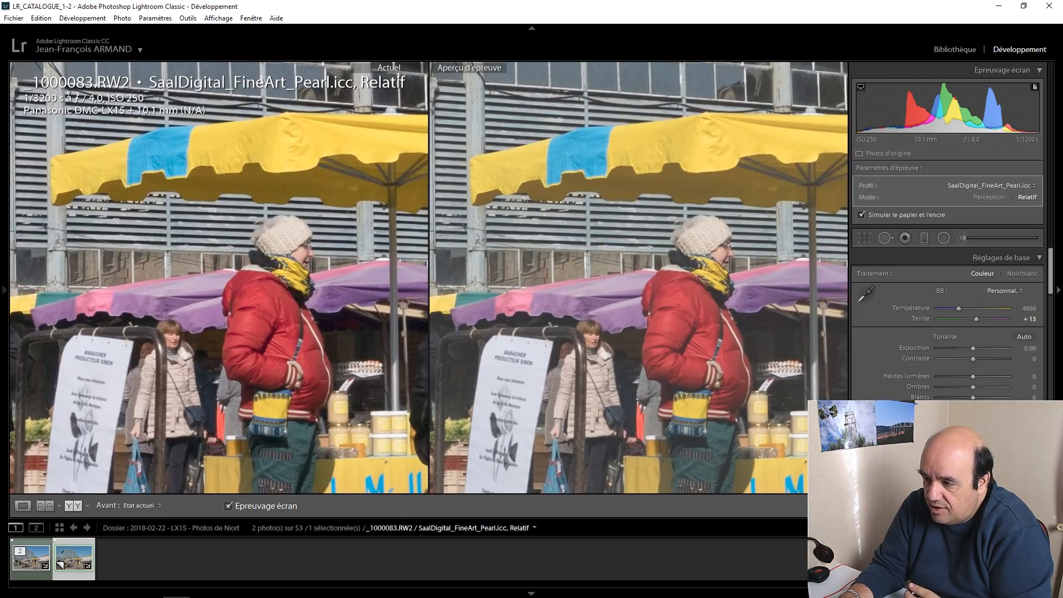
{"action": "scroll", "coordinate": [877, 435], "scroll_direction": "down", "scroll_amount": 10}
{"action": "scroll", "coordinate": [877, 431], "scroll_direction": "down", "scroll_amount": 5}
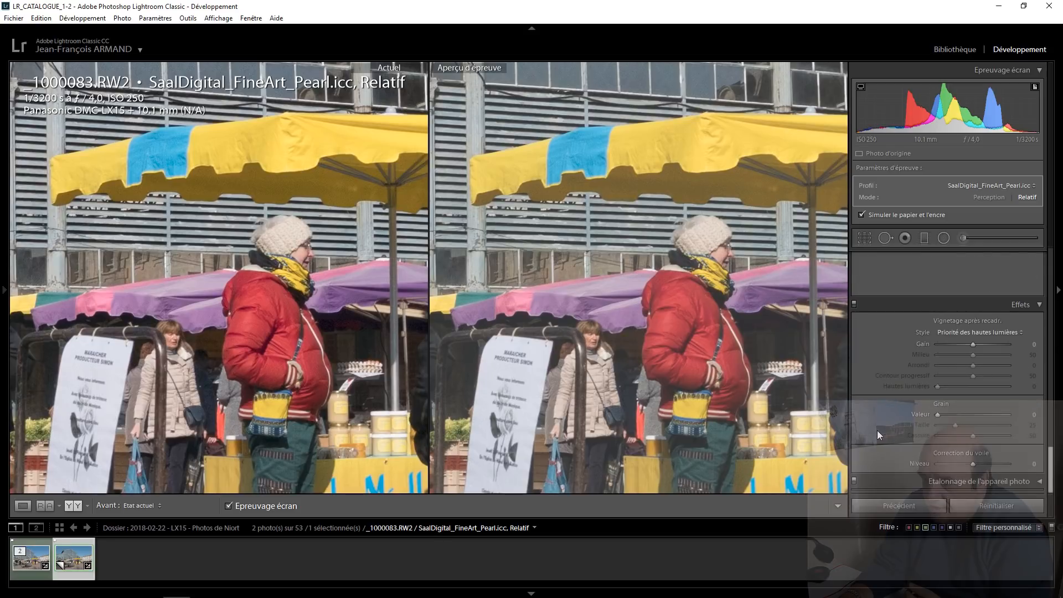
{"action": "key", "text": "Up"}
{"action": "key", "text": "Up"}
{"action": "key", "text": "Up"}
{"action": "key", "text": "Up"}
{"action": "key", "text": "Up"}
{"action": "key", "text": "Up"}
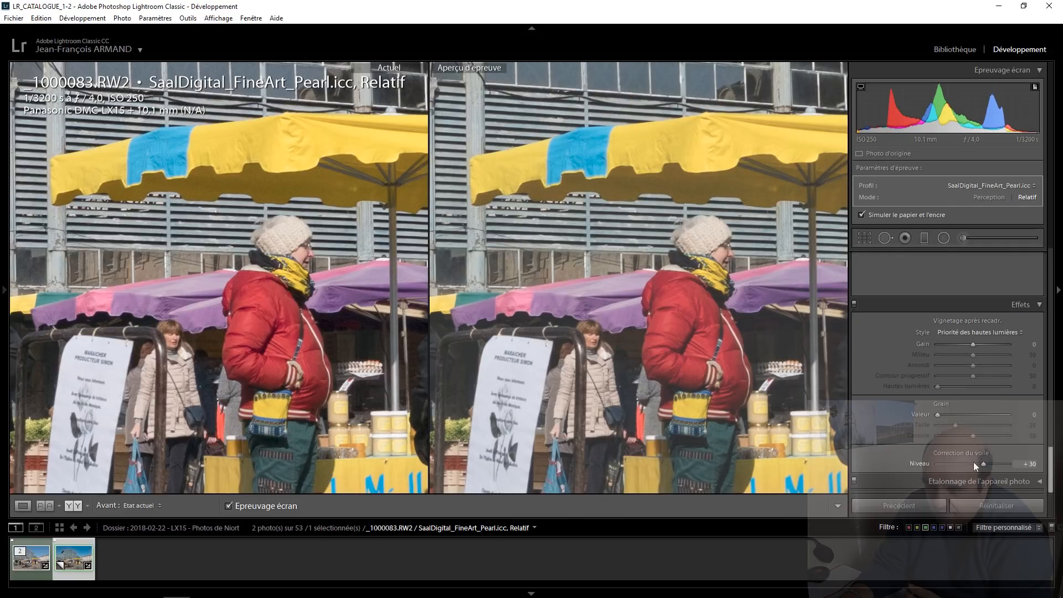
Step: Reduce the proof copy's Dehaze amount to +25 and set its overall Saturation to +5
{"action": "key", "text": "Down"}
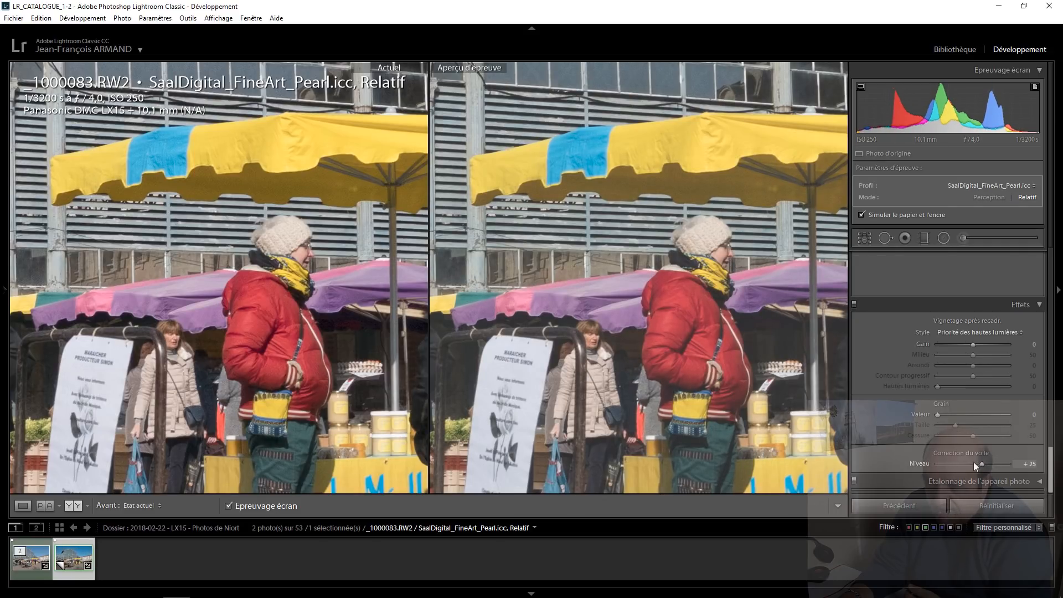
{"action": "left_click_drag", "start_coordinate": [1055, 457], "coordinate": [1055, 257]}
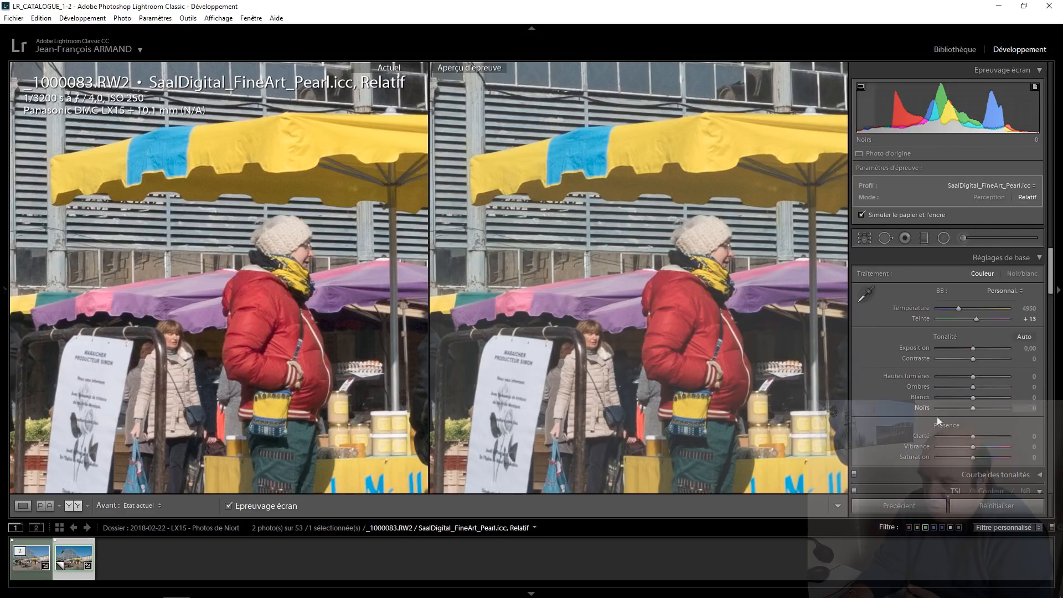
{"action": "key", "text": "Up"}
{"action": "key", "text": "Up"}
{"action": "key", "text": "Up"}
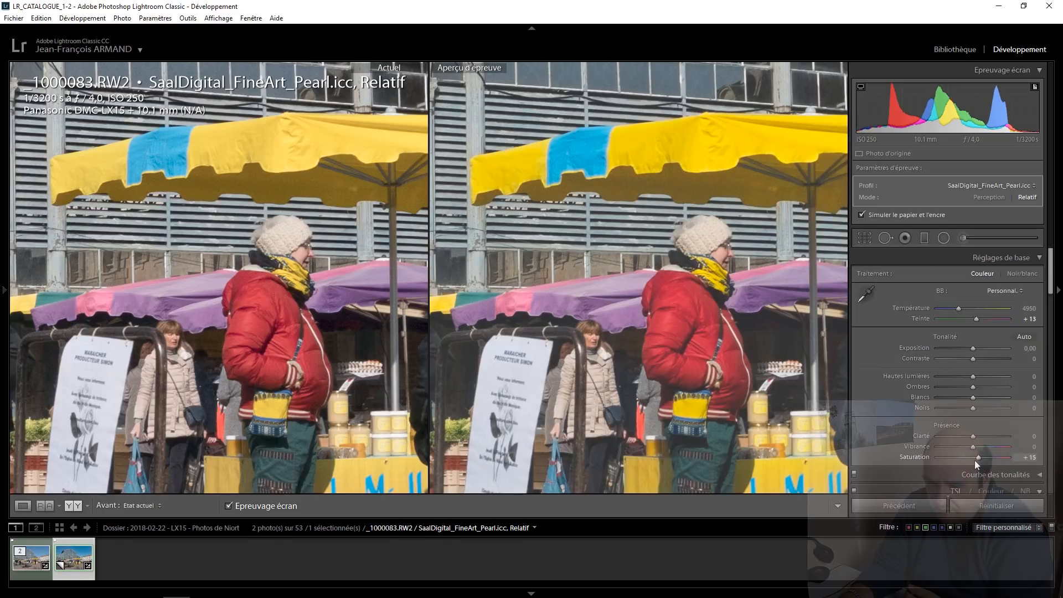
{"action": "key", "text": "Up"}
{"action": "key", "text": "Down"}
{"action": "key", "text": "Down"}
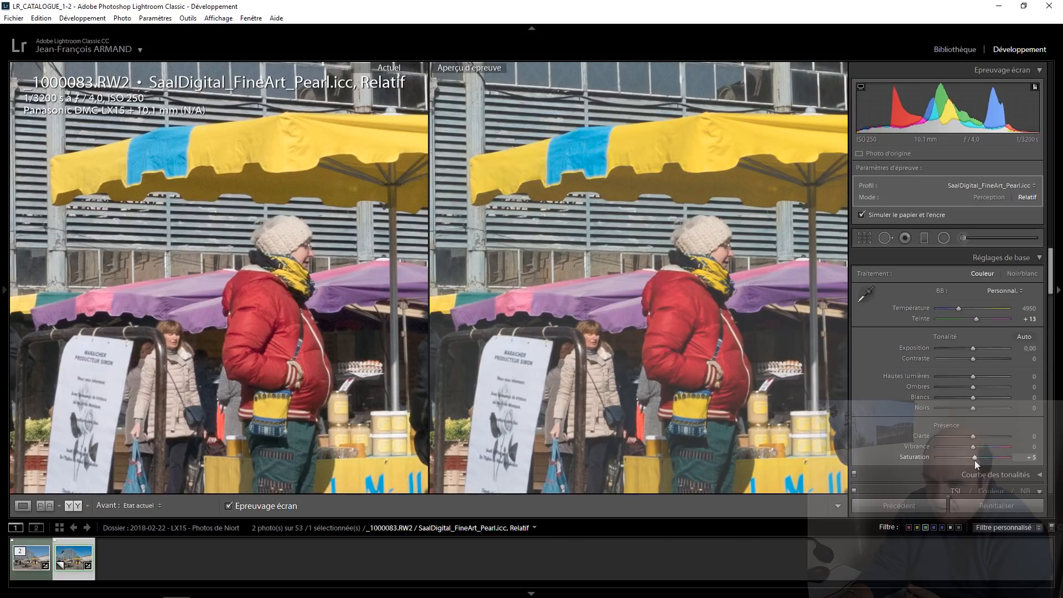
Step: Set the proof copy's Blacks to +35, judging the dark tones on the black jacket at the honey stall
{"action": "left_click_drag", "start_coordinate": [509, 160], "coordinate": [579, 199]}
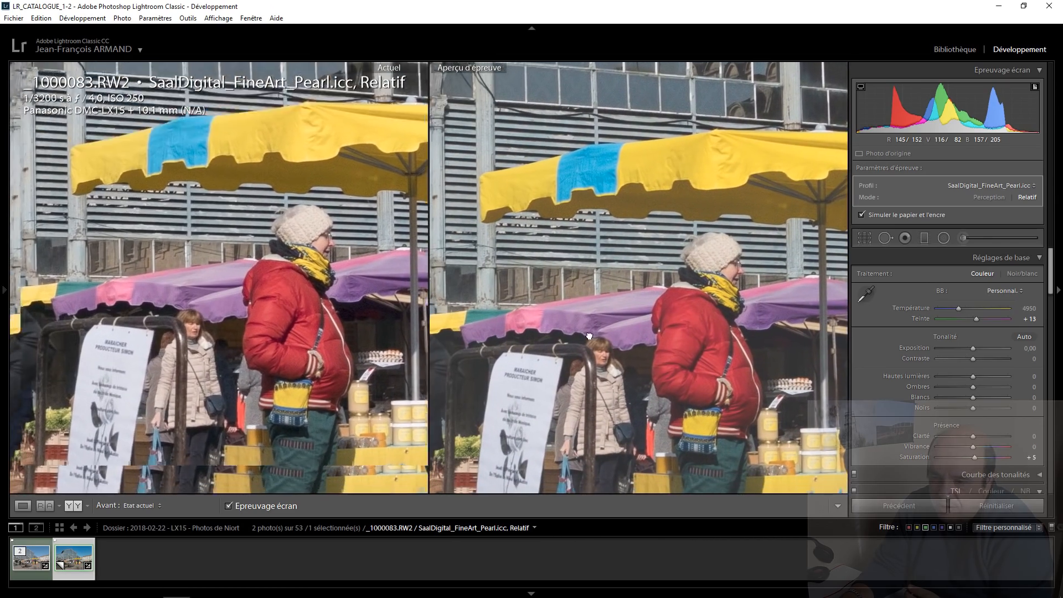
{"action": "left_click_drag", "start_coordinate": [589, 336], "coordinate": [607, 277]}
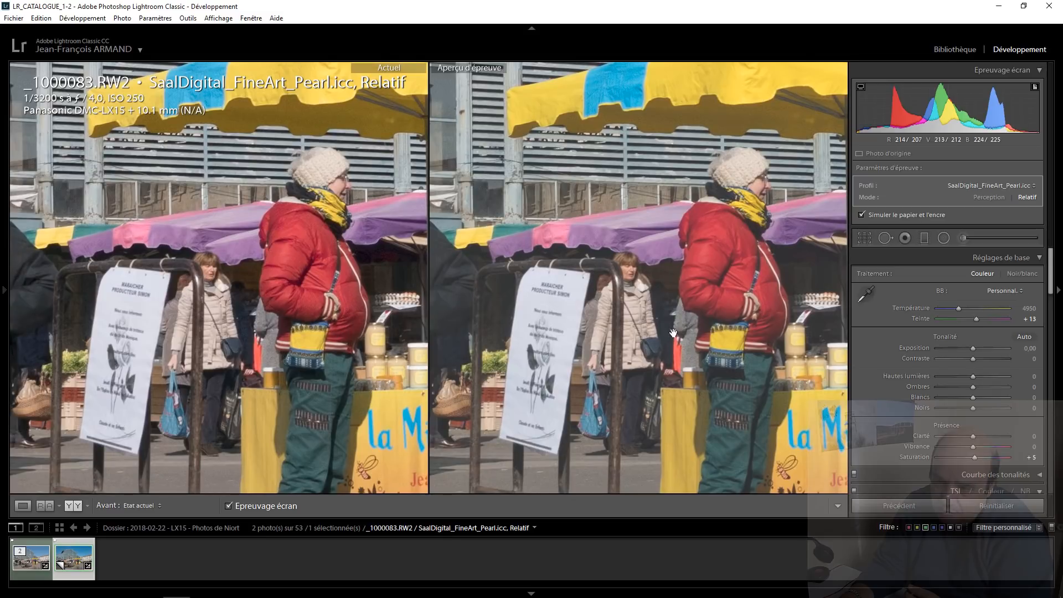
{"action": "left_click_drag", "start_coordinate": [580, 369], "coordinate": [572, 281]}
{"action": "left_click_drag", "start_coordinate": [590, 324], "coordinate": [497, 256]}
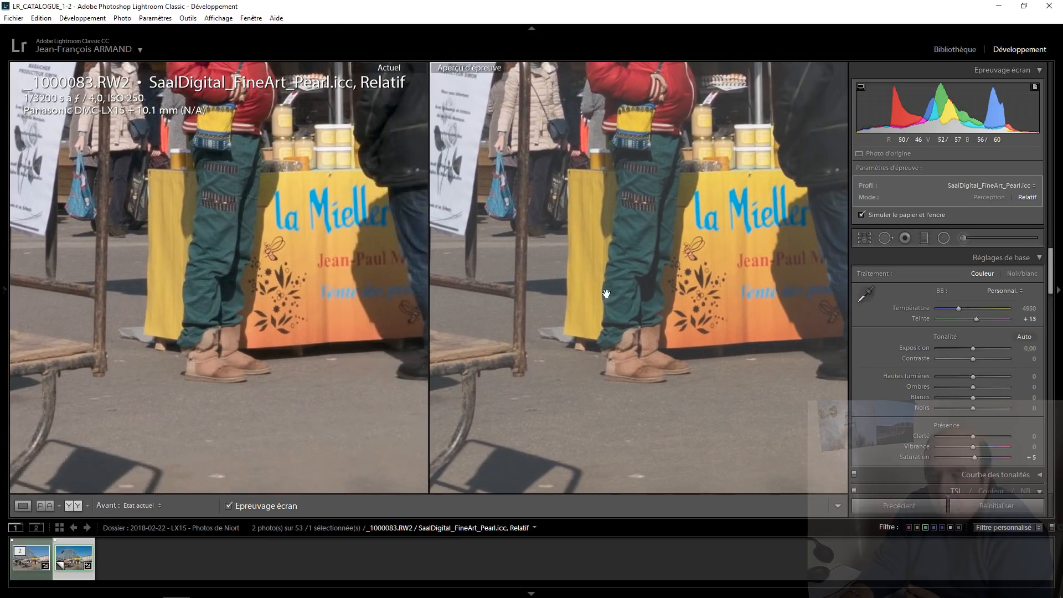
{"action": "left_click_drag", "start_coordinate": [641, 278], "coordinate": [536, 347]}
{"action": "left_click_drag", "start_coordinate": [737, 219], "coordinate": [698, 297]}
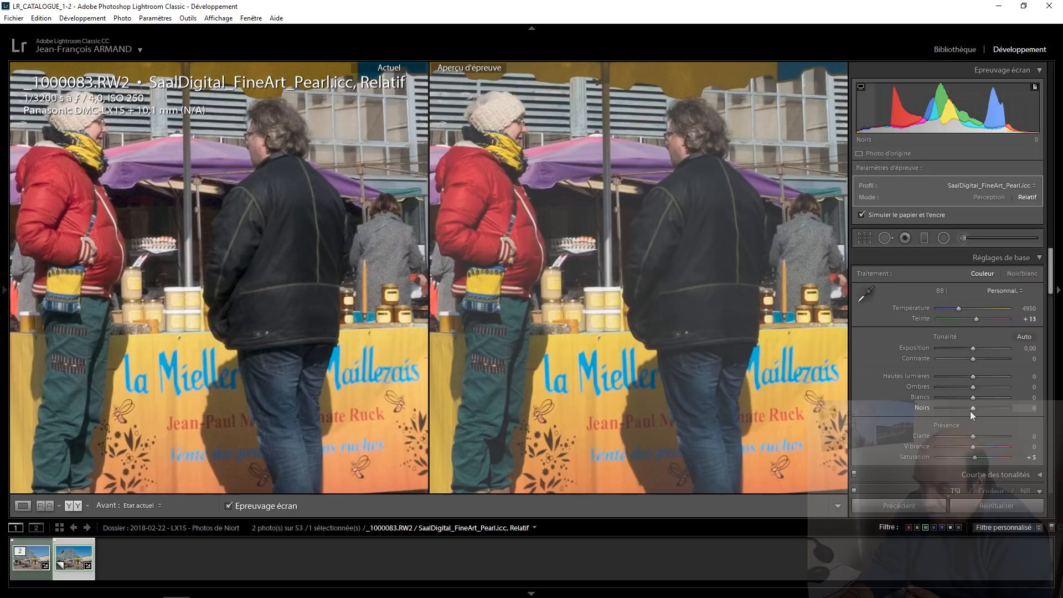
{"action": "key", "text": "Up"}
{"action": "key", "text": "Up"}
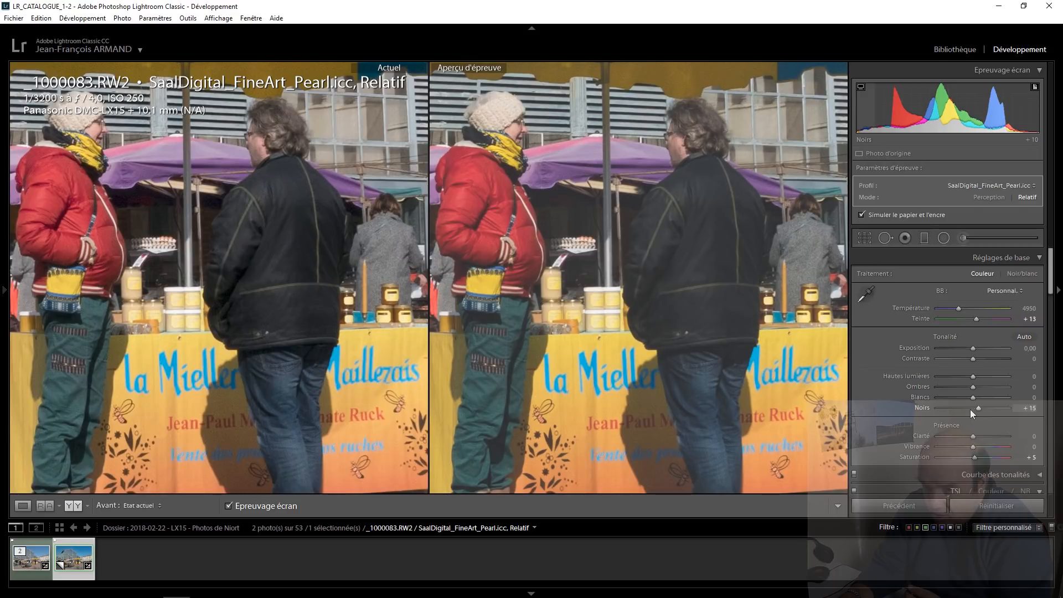
{"action": "key", "text": "Up"}
{"action": "key", "text": "Up"}
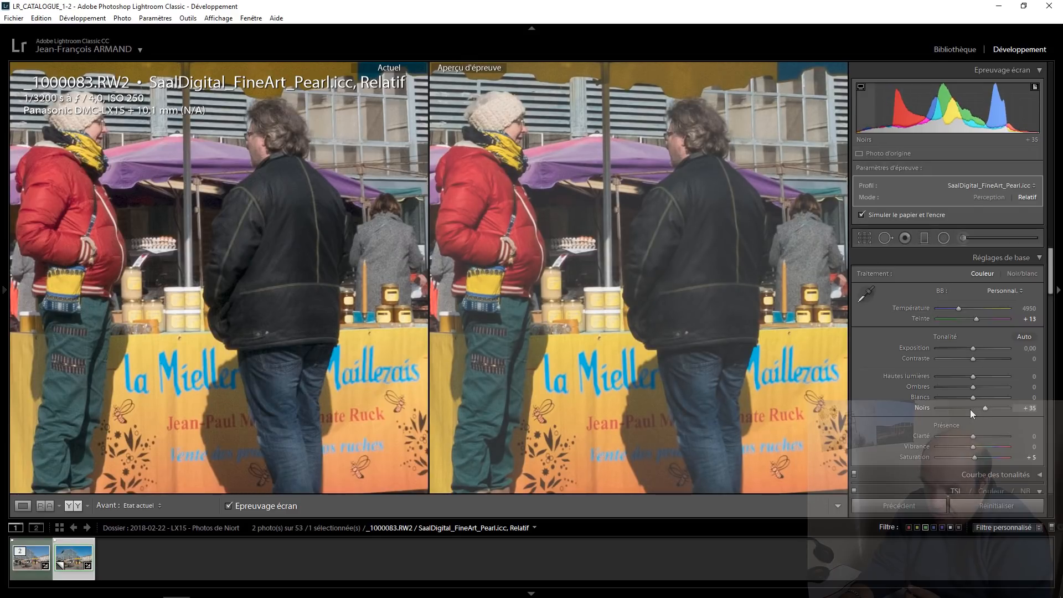
Step: Set the proof copy's Contrast to +30 and its Exposure to -0.10
{"action": "key", "text": "Up"}
{"action": "key", "text": "Up"}
{"action": "key", "text": "Up"}
{"action": "key", "text": "Up"}
{"action": "key", "text": "Up"}
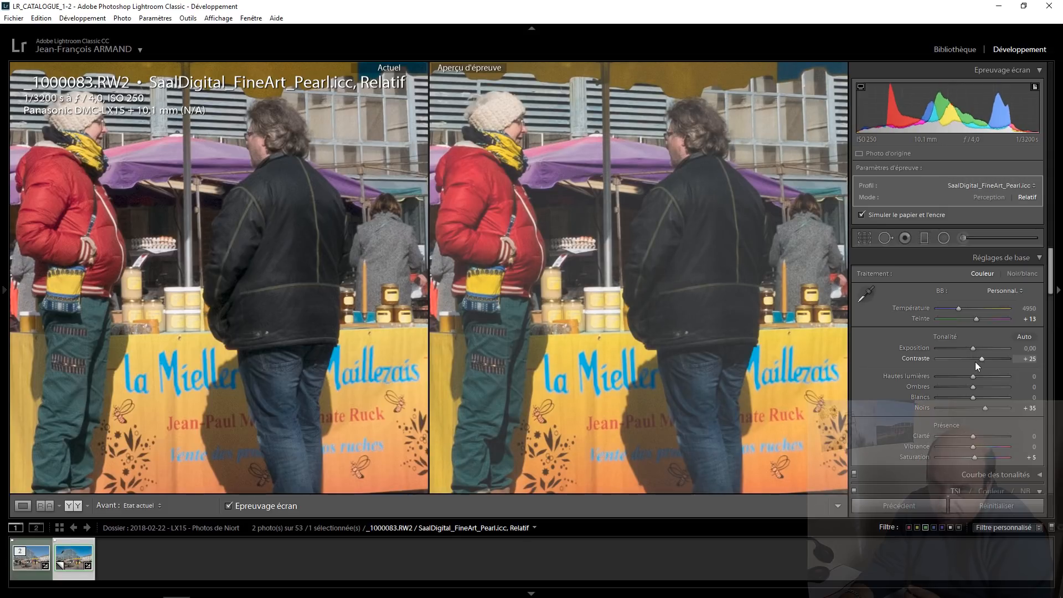
{"action": "key", "text": "Up"}
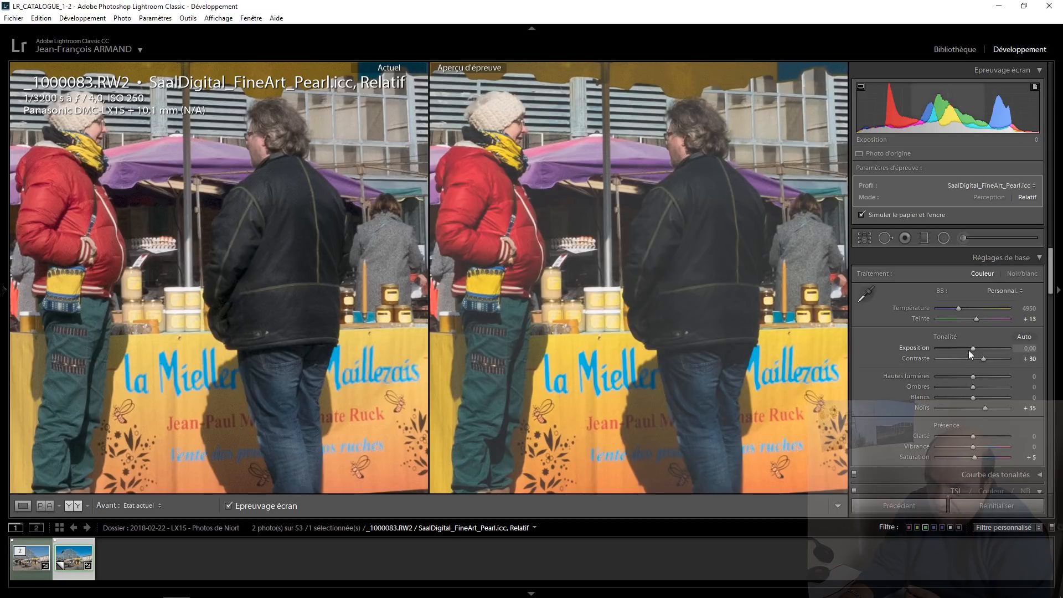
{"action": "key", "text": "Down"}
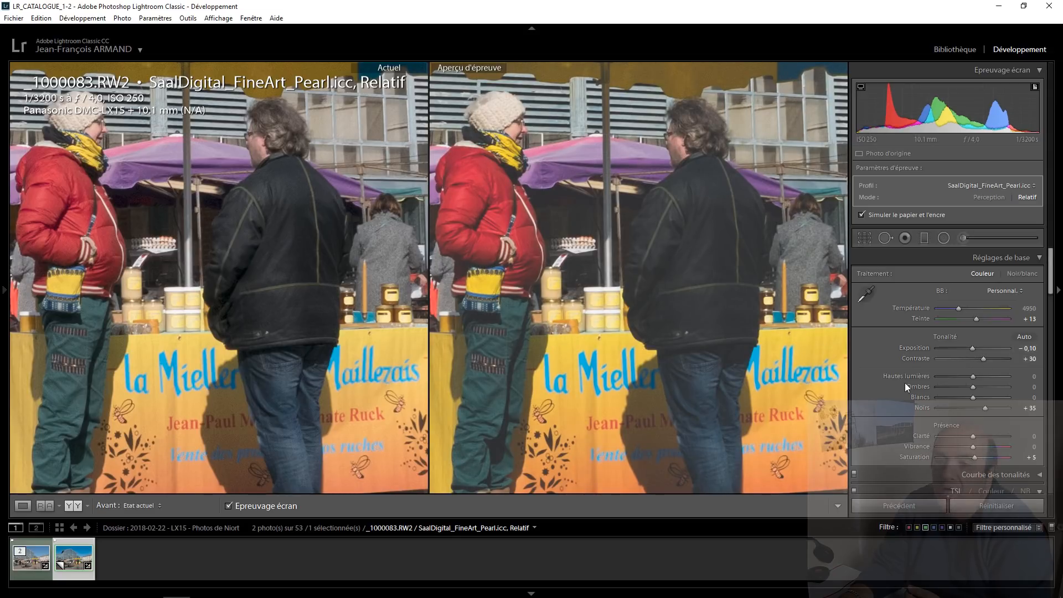
Step: Lower the proof copy's HSL saturation for Blue, judging it on the blue stripe of the yellow awning
{"action": "left_click_drag", "start_coordinate": [293, 276], "coordinate": [550, 264]}
{"action": "left_click_drag", "start_coordinate": [552, 370], "coordinate": [599, 316]}
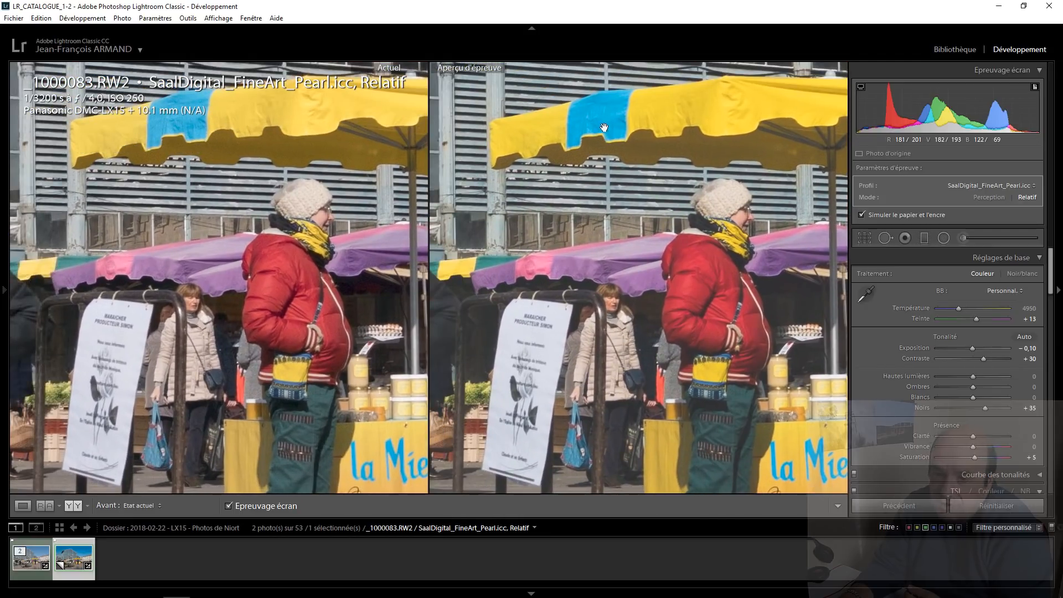
{"action": "left_click", "coordinate": [944, 490]}
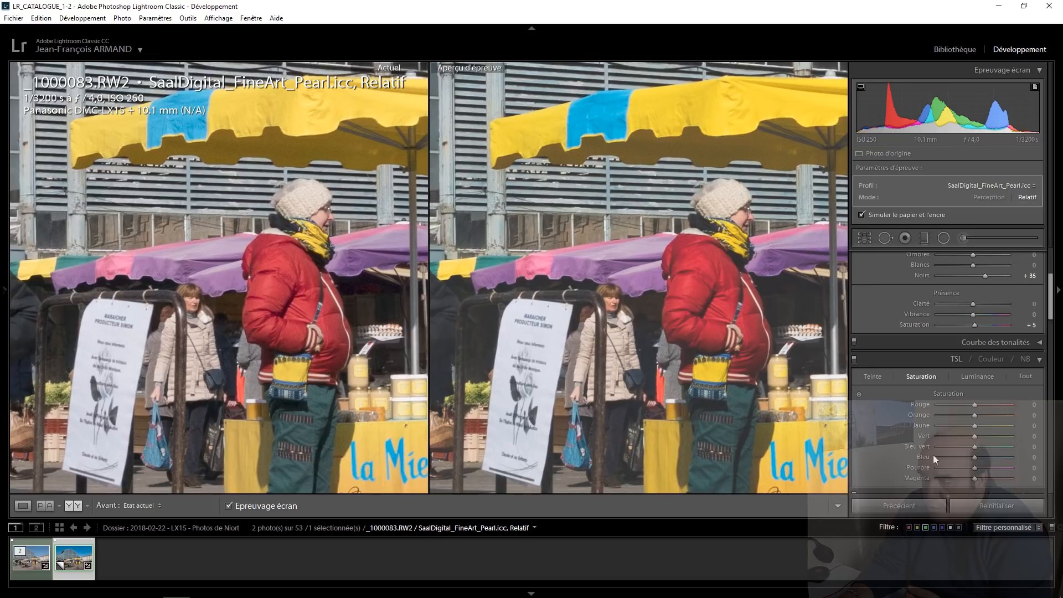
{"action": "left_click", "coordinate": [972, 458]}
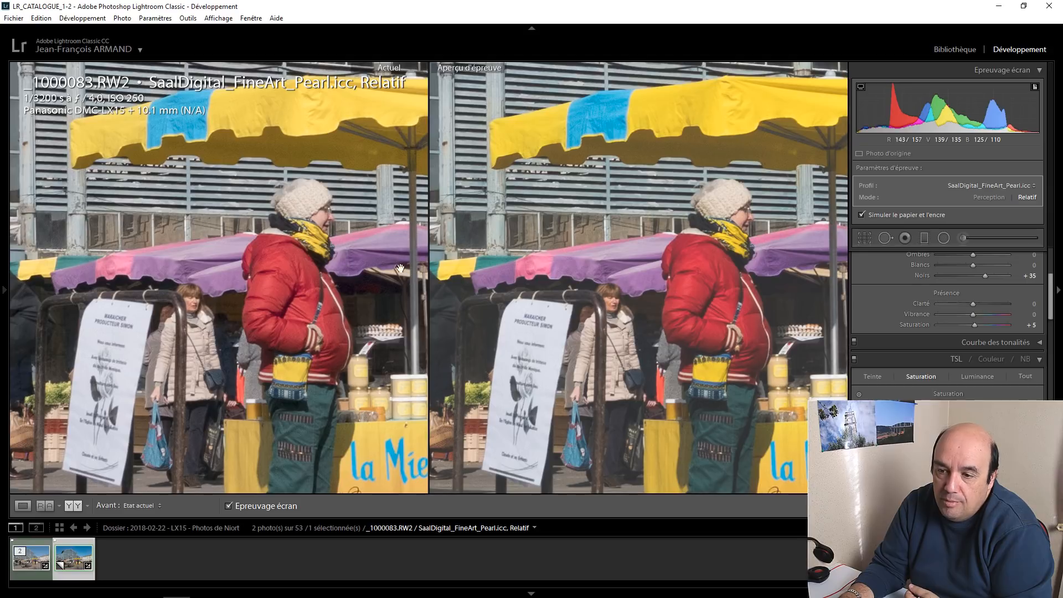
Step: Set the proof copy's HSL luminance for Blue to +20, judging it on the whole photo and the blue shopping bag
{"action": "left_click_drag", "start_coordinate": [537, 249], "coordinate": [574, 294]}
{"action": "left_click", "coordinate": [573, 294]}
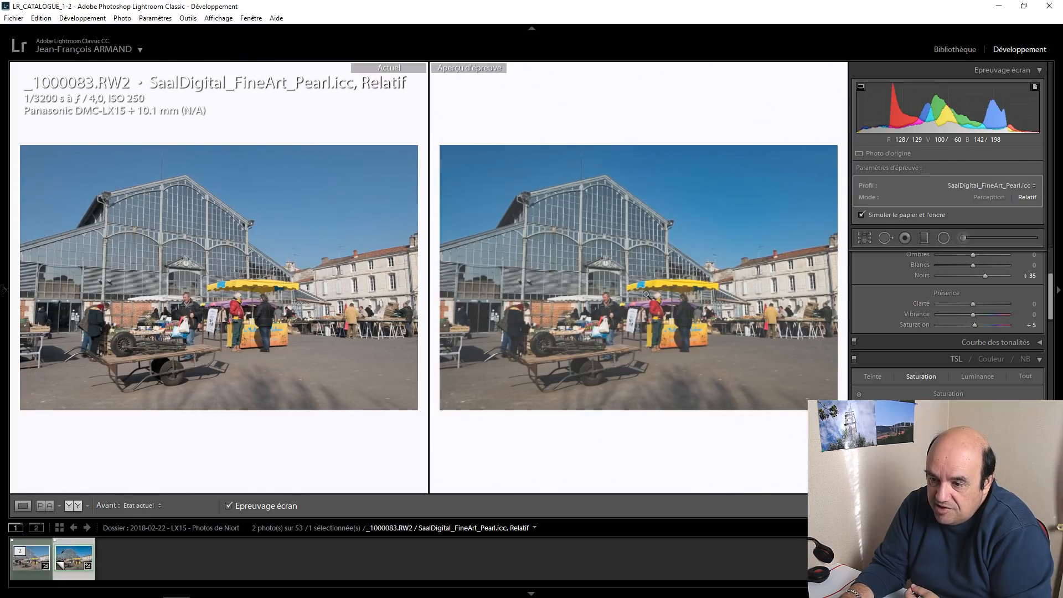
{"action": "left_click", "coordinate": [989, 378]}
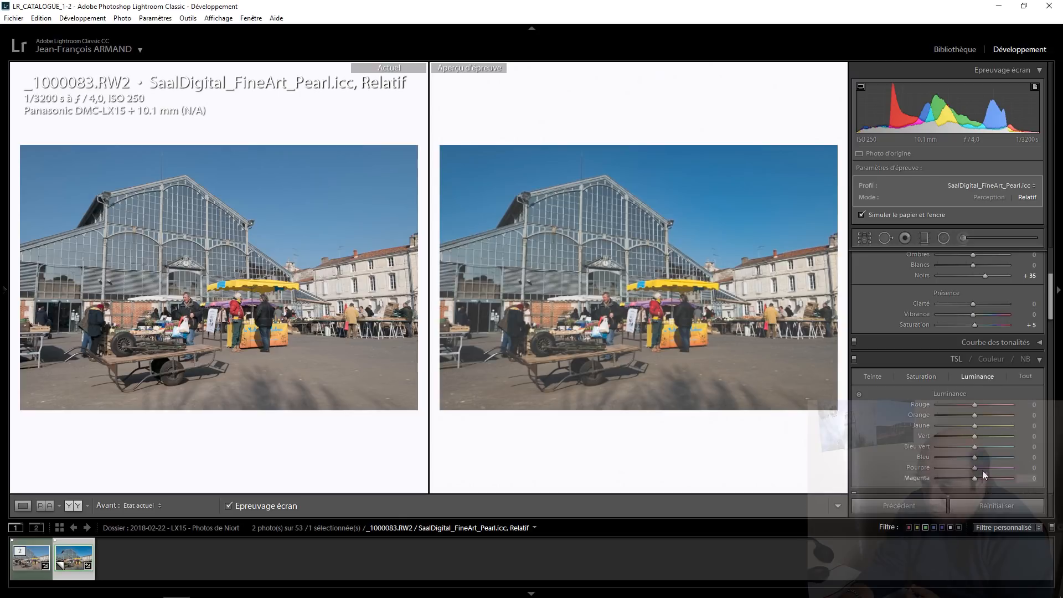
{"action": "left_click", "coordinate": [971, 458]}
{"action": "key", "text": "Up"}
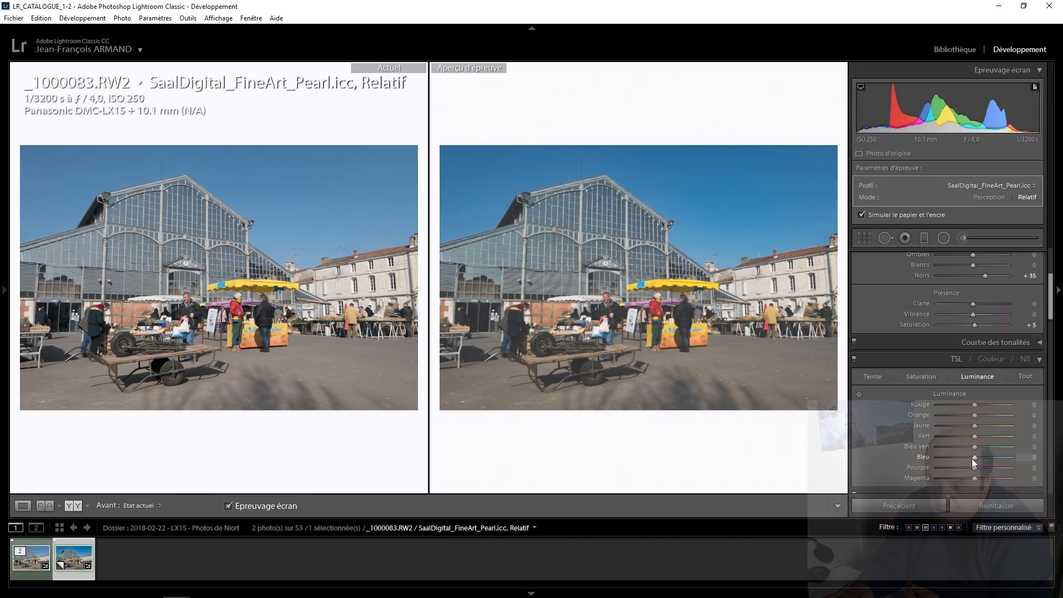
{"action": "key", "text": "Up"}
{"action": "key", "text": "Up"}
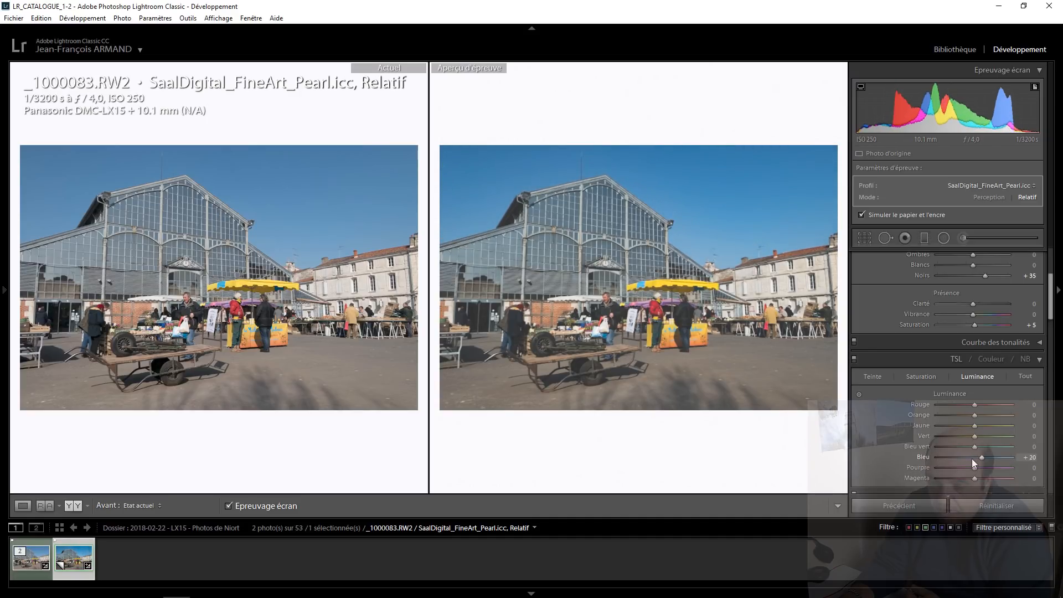
{"action": "left_click", "coordinate": [613, 340]}
{"action": "left_click", "coordinate": [544, 340]}
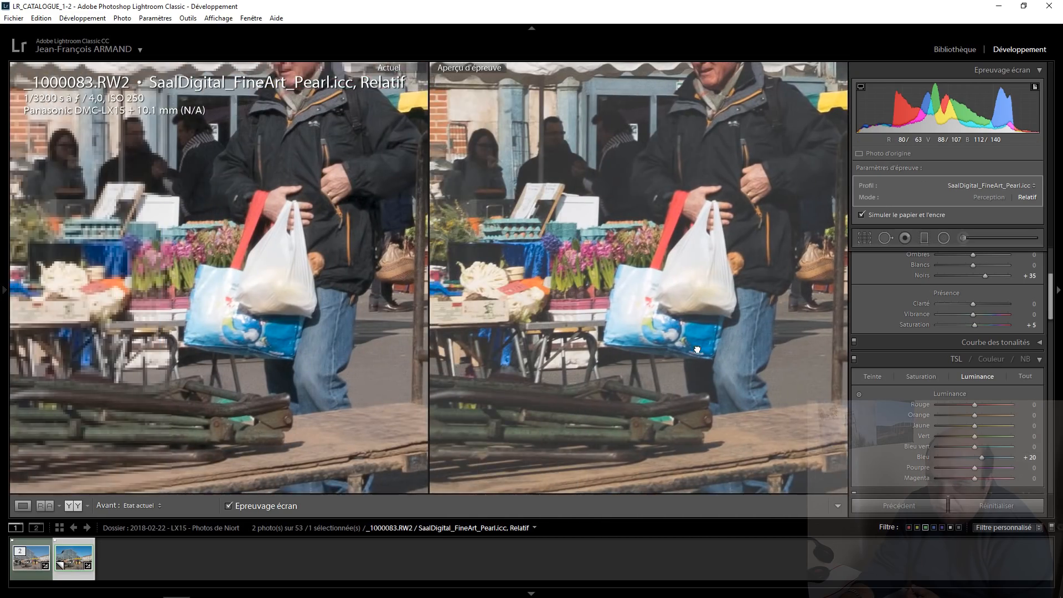